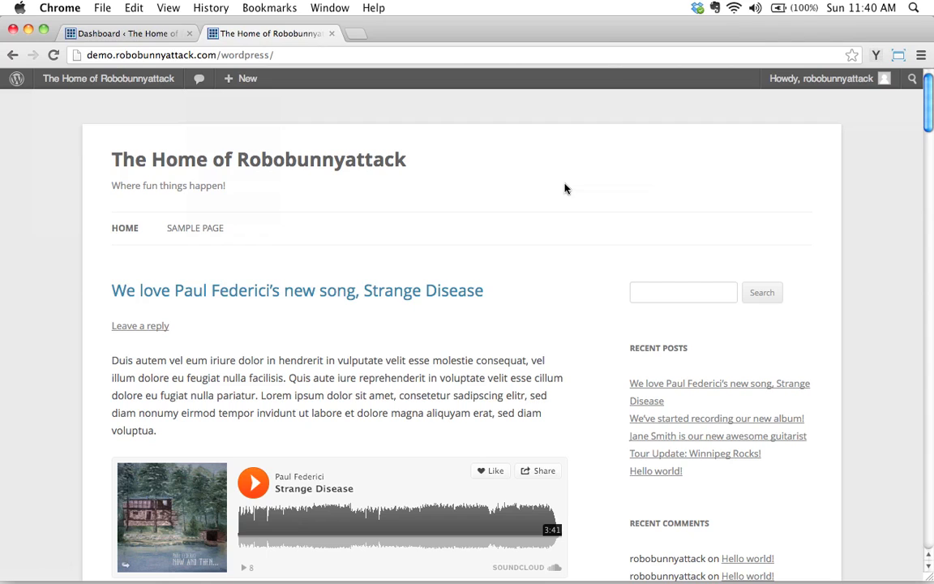
# Step: Open the band member photos folder inside the desktop's images folder and select all the photos in it
pyautogui.press('super+h')
pyautogui.doubleClick(803, 45)
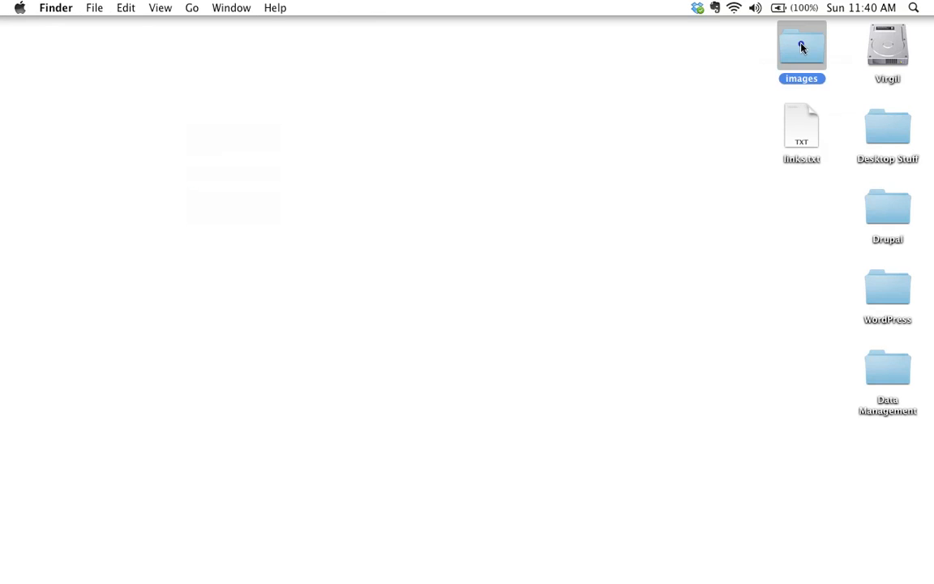
pyautogui.doubleClick(348, 175)
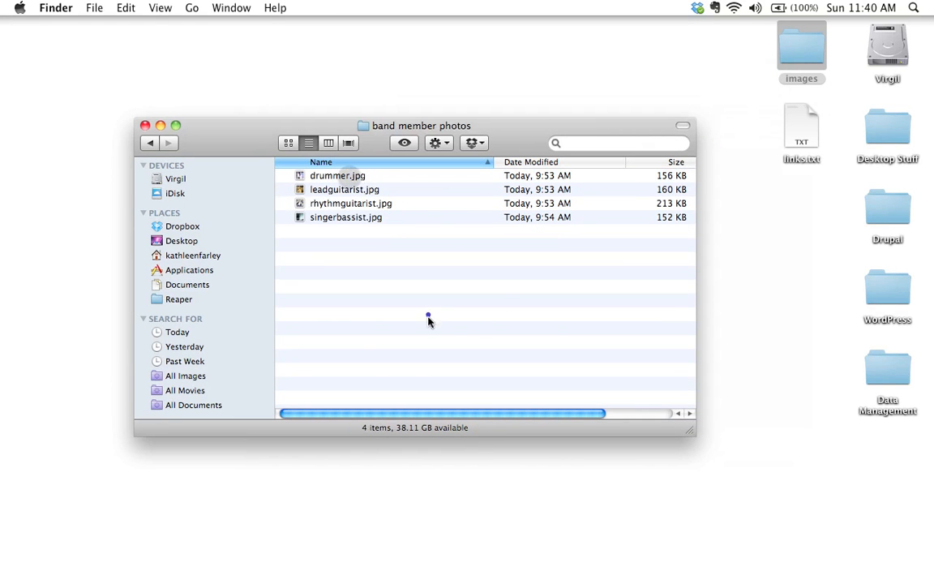
pyautogui.moveTo(289, 182); pyautogui.dragTo(333, 233)
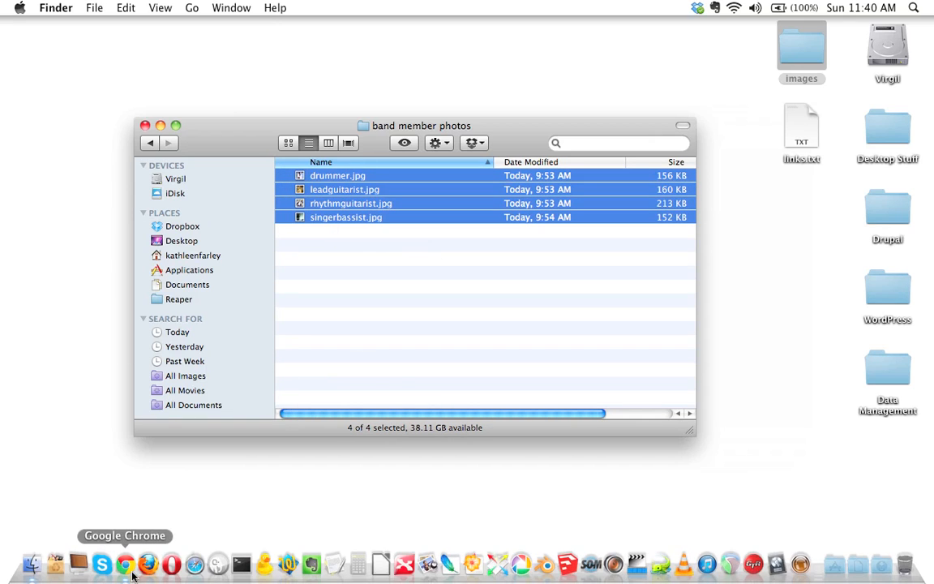
# Step: Switch to Chrome and start a new WordPress post titled "Check out our new band lineup!"
pyautogui.click(124, 560)
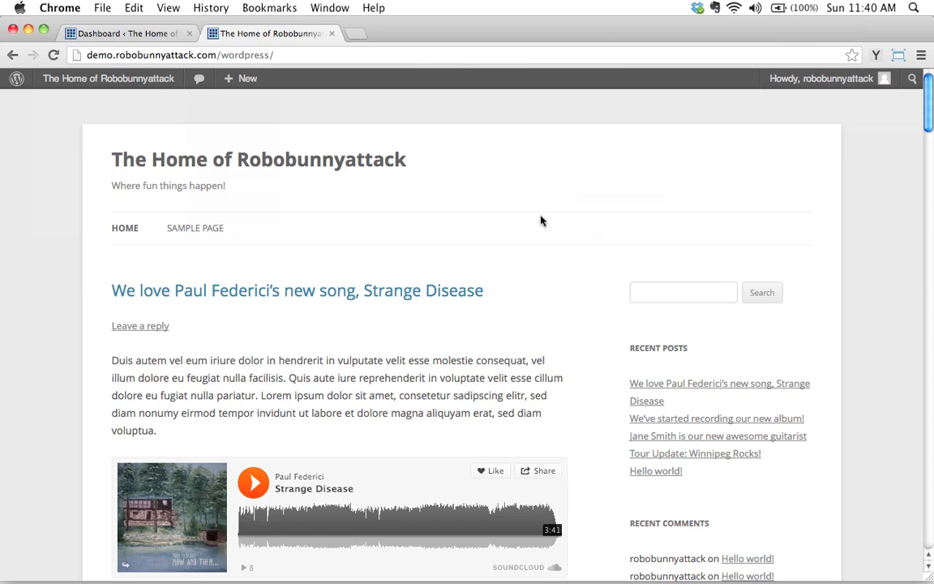
pyautogui.click(133, 33)
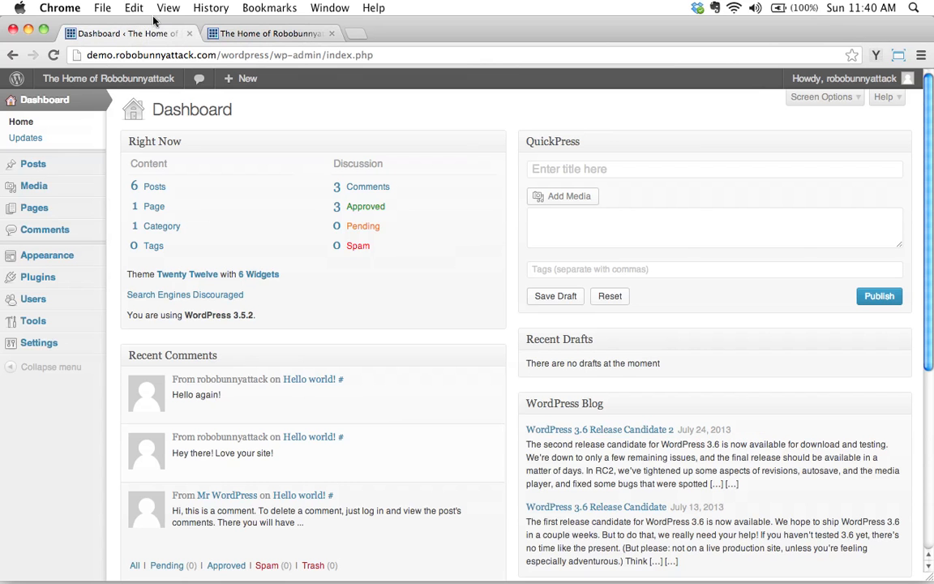
pyautogui.moveTo(37, 165)
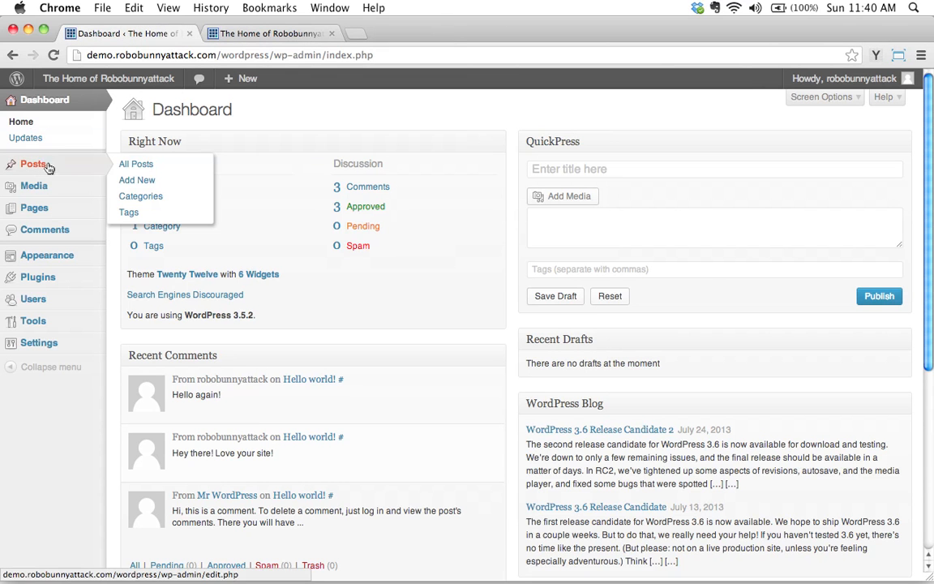
pyautogui.click(128, 180)
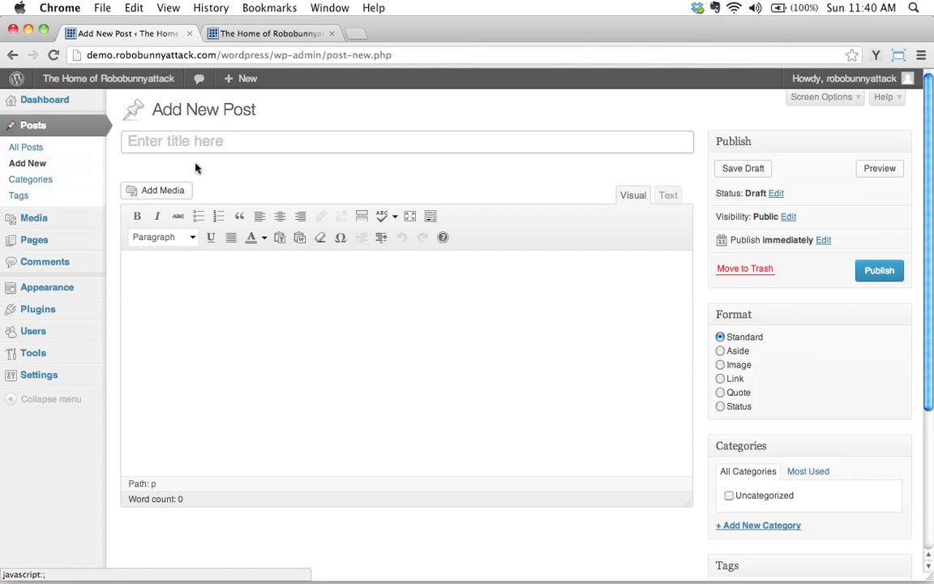
pyautogui.write('Check out our ')
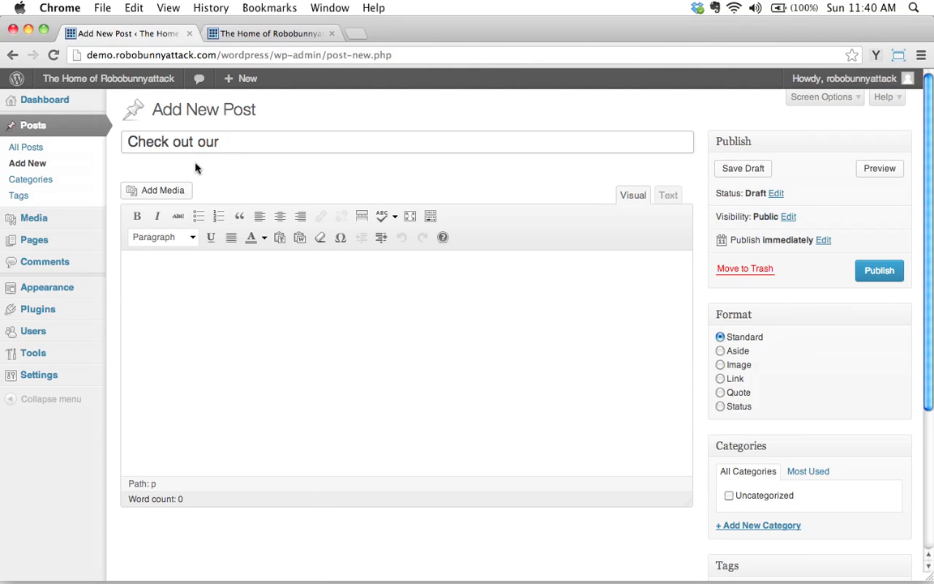
pyautogui.write('new band lineup!')
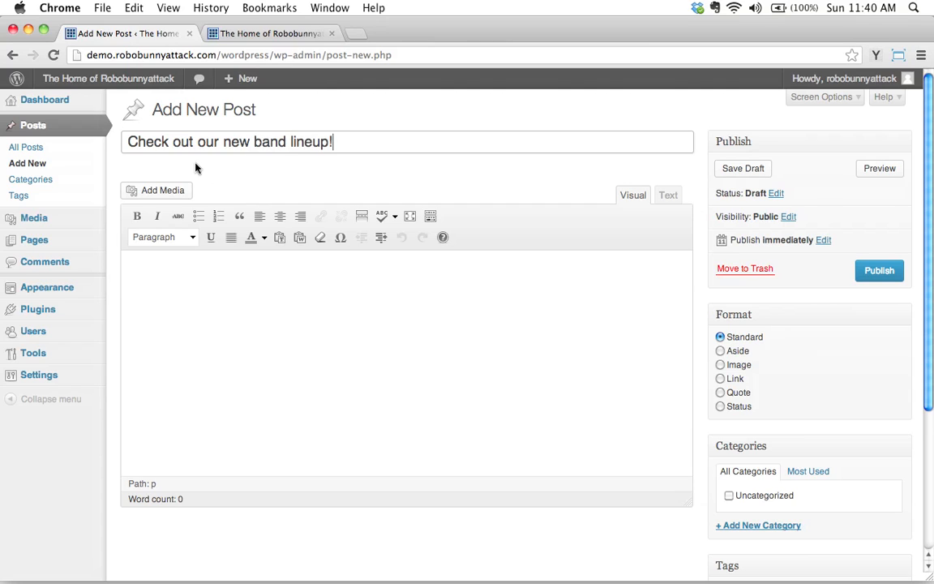
# Step: Fill the post body with two generated Lorem ipsum paragraphs and leave an empty line between them
pyautogui.click(256, 341)
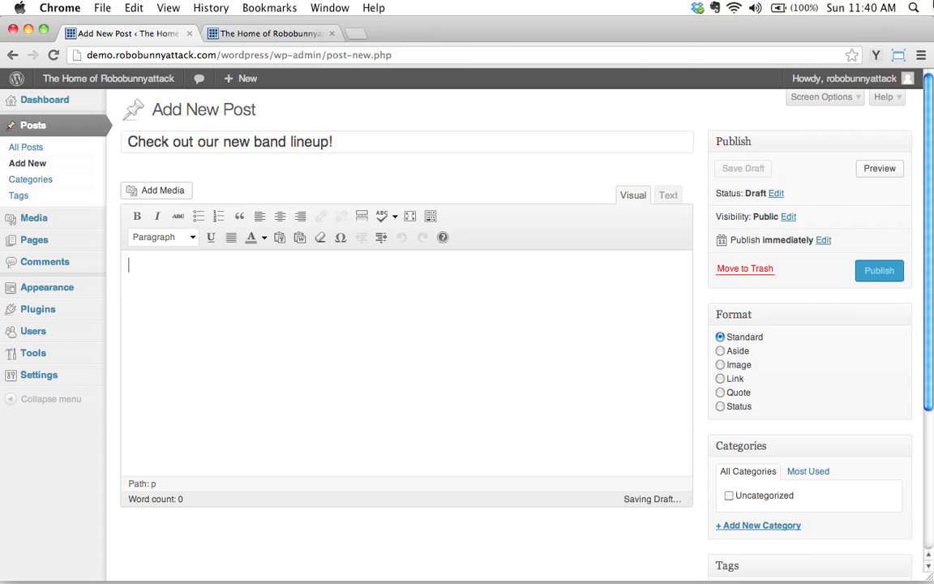
pyautogui.click(879, 55)
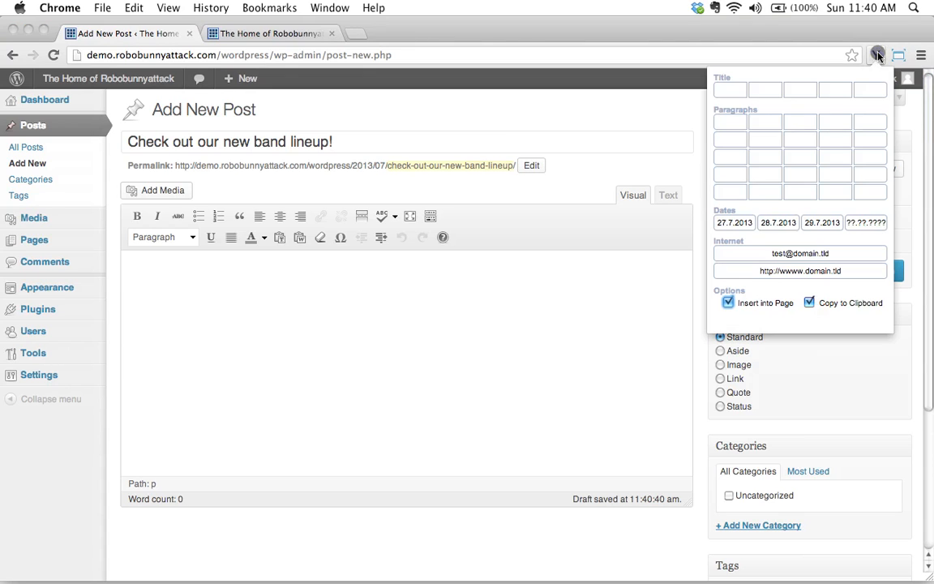
pyautogui.click(814, 127)
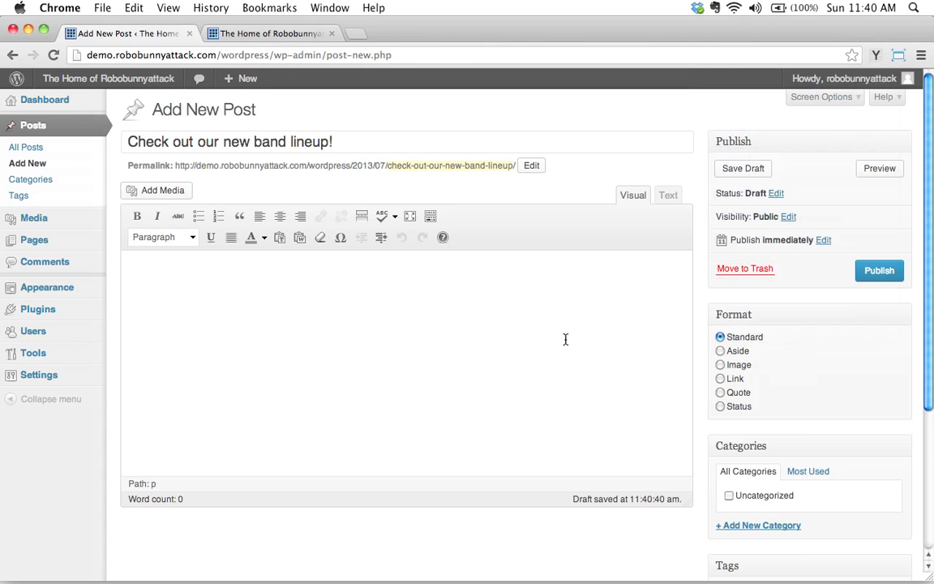
pyautogui.write('Lorem ipsum dolor sit amet, consetetur sadipscing elitr, At accusam aliquyam diam diam dolore dolores duo eirmod eos erat, et nonumy sed tempor et et invidunt justo labore Stet clita ea et gubergren, kasd magna no rebum.. Ut enim ad minim veniam, quis nostrud exercitation ullamco laboris nisi ut aliquid ex ea commodi consequat.')
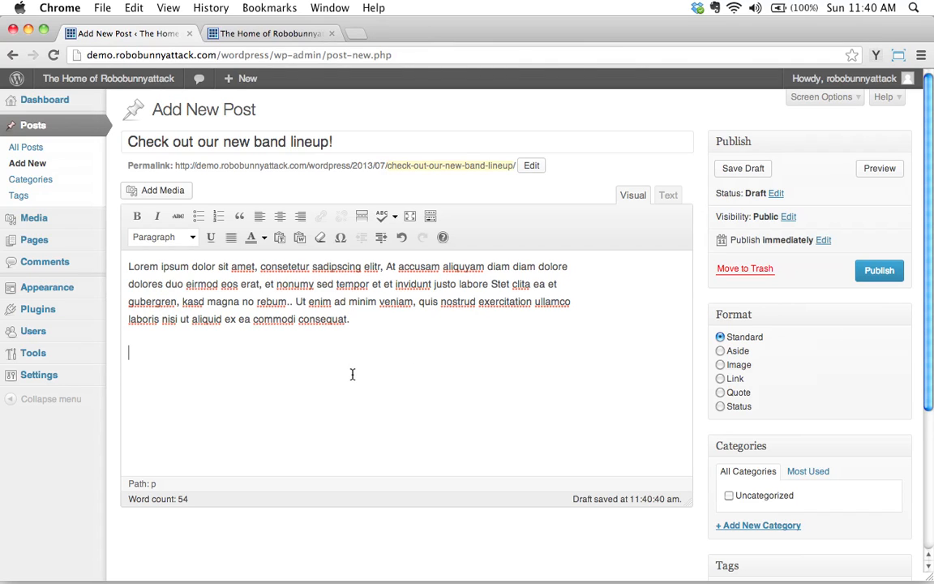
pyautogui.write('Lorem ipsum dolor sit amet, consetetur sadipscing elitr, At accusam aliquyam diam diam dolore dolores duo eirmod eos erat, et nonumy sed tempor et et invidunt justo labore Stet clita ea et gubergren, kasd magna no rebum.. Ut enim ad minim veniam, quis nostrud exercitation ullamco laboris nisi ut aliquid ex ea commodi consequat.')
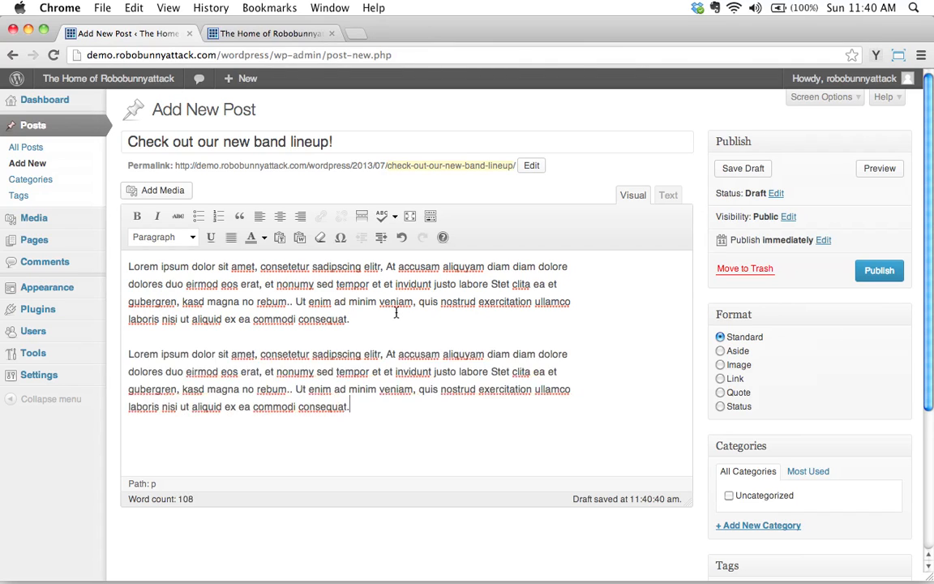
pyautogui.press('Return')
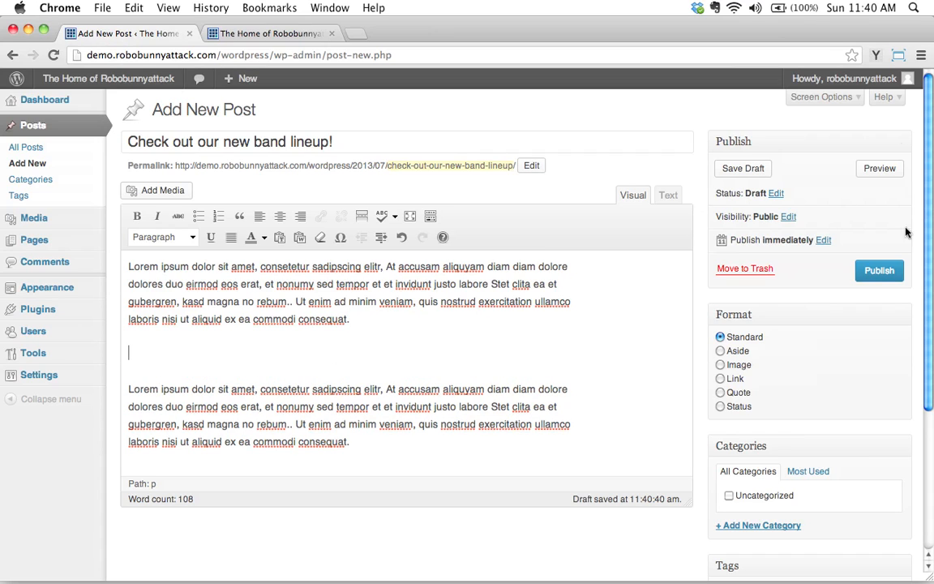
# Step: Publish the post and view it on the site's refreshed home page
pyautogui.click(881, 272)
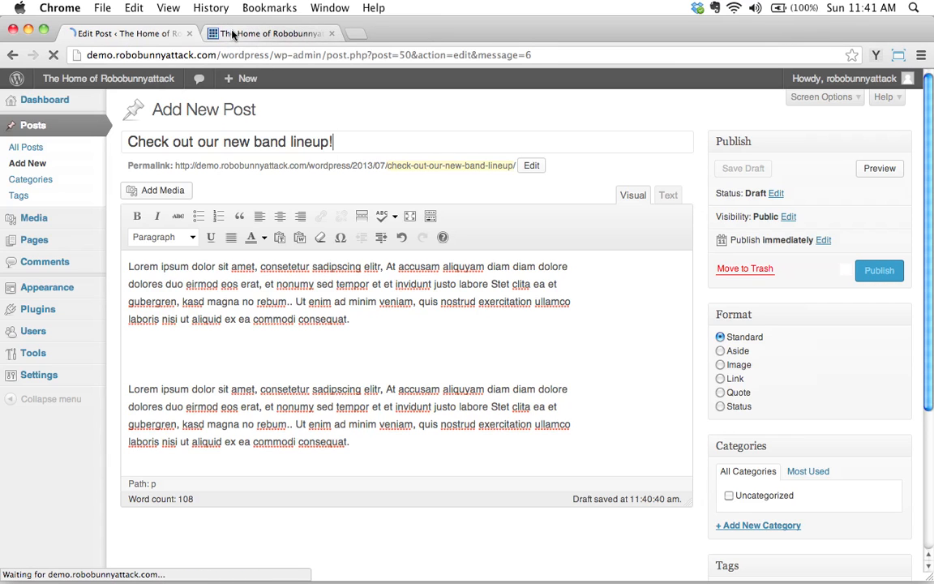
pyautogui.click(237, 33)
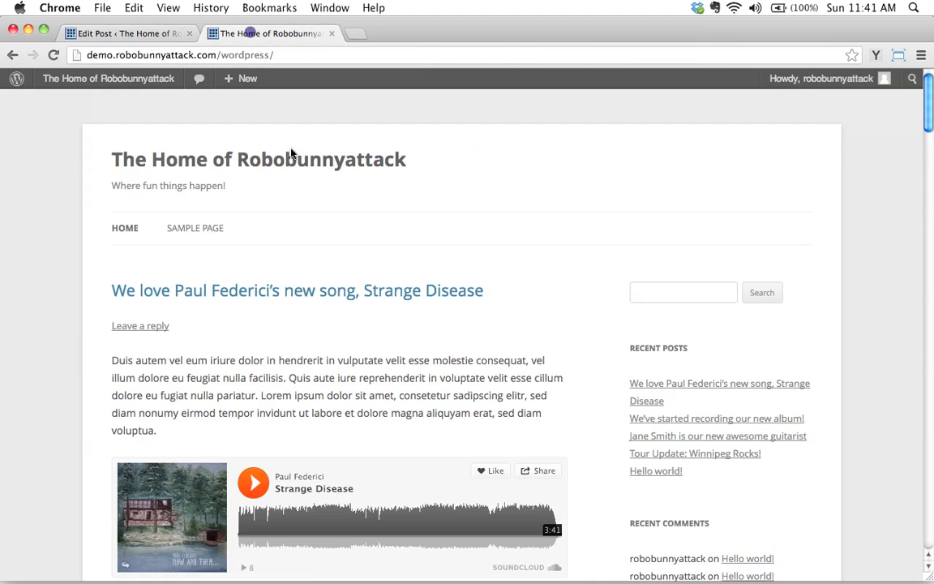
pyautogui.click(223, 162)
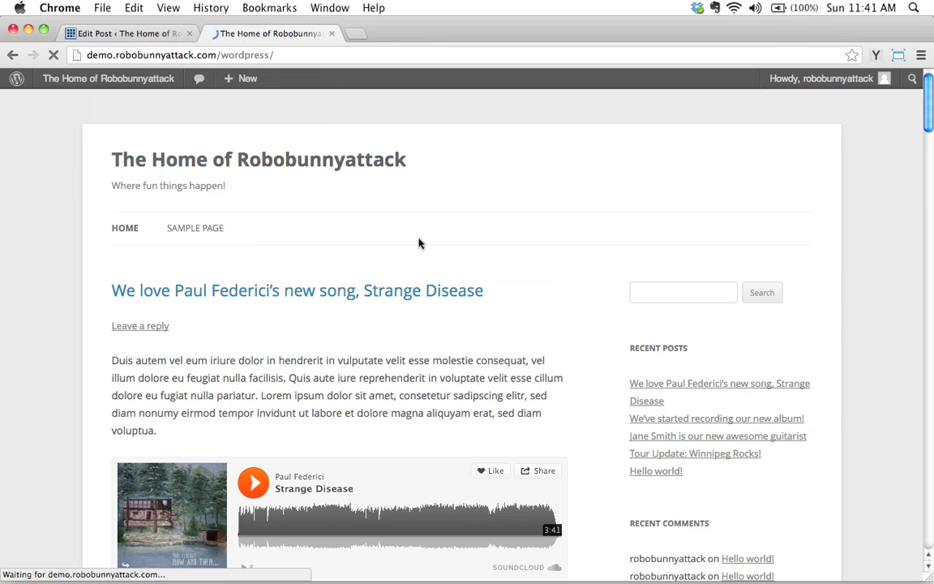
pyautogui.scroll(-1, 223, 438)
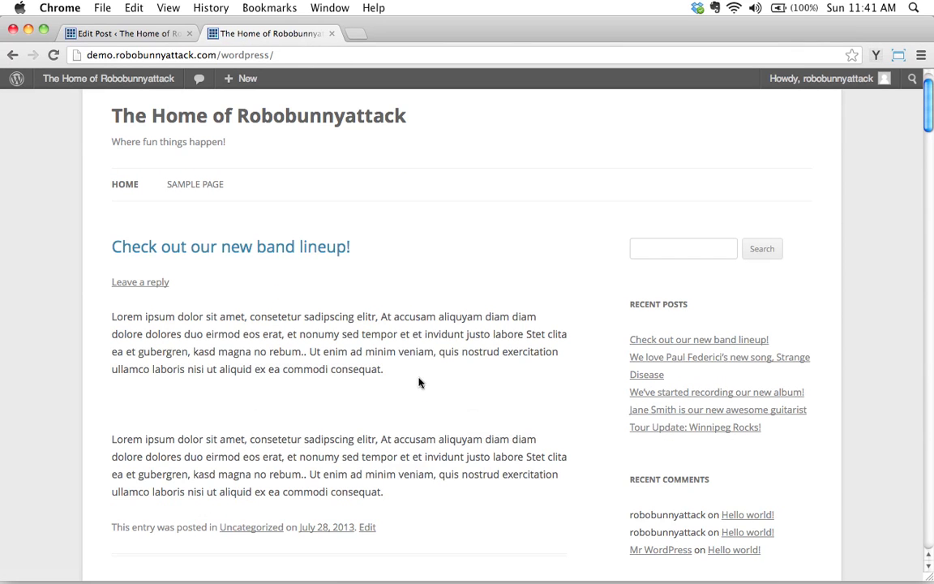
# Step: Return to editing the post, place the cursor between its two paragraphs, and start creating a gallery from uploaded files
pyautogui.click(129, 33)
pyautogui.click(170, 395)
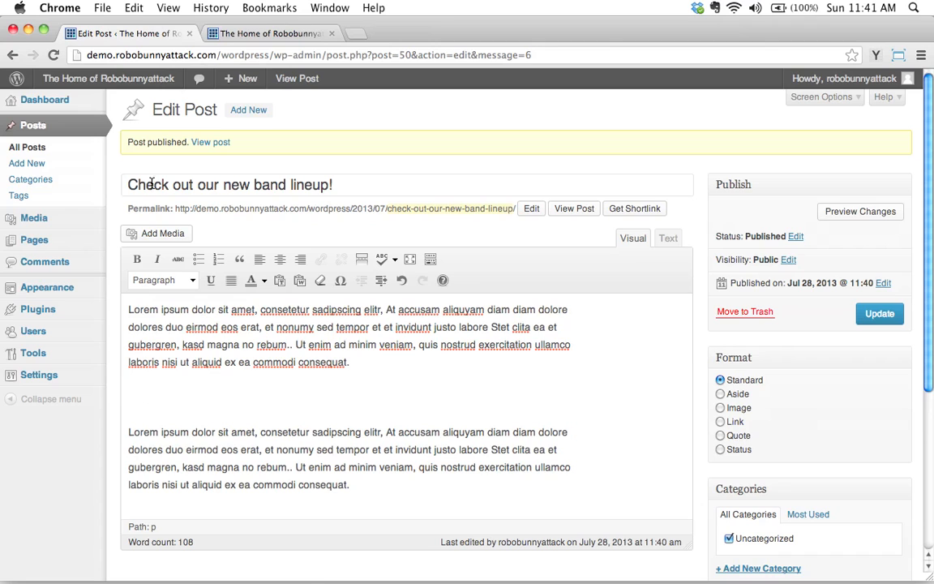
pyautogui.click(152, 236)
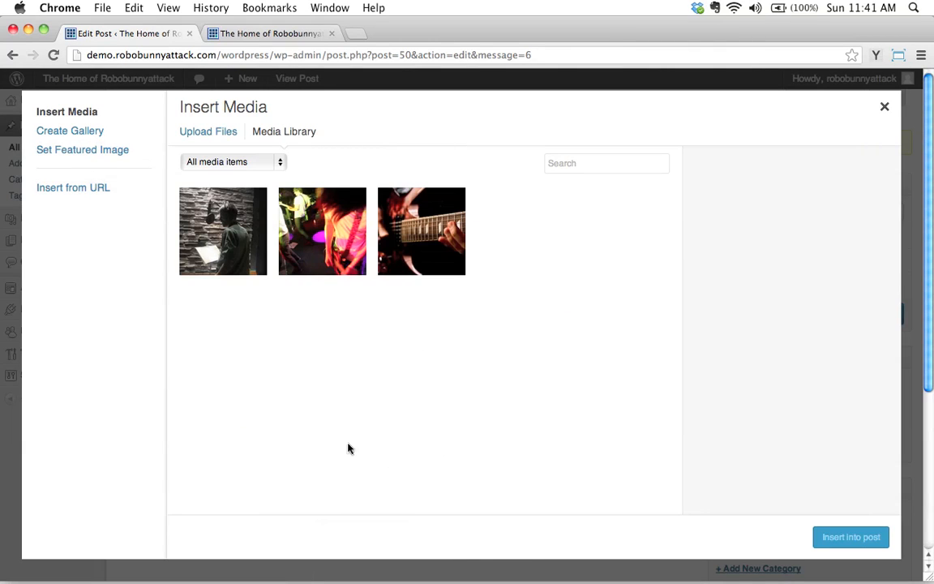
pyautogui.click(63, 133)
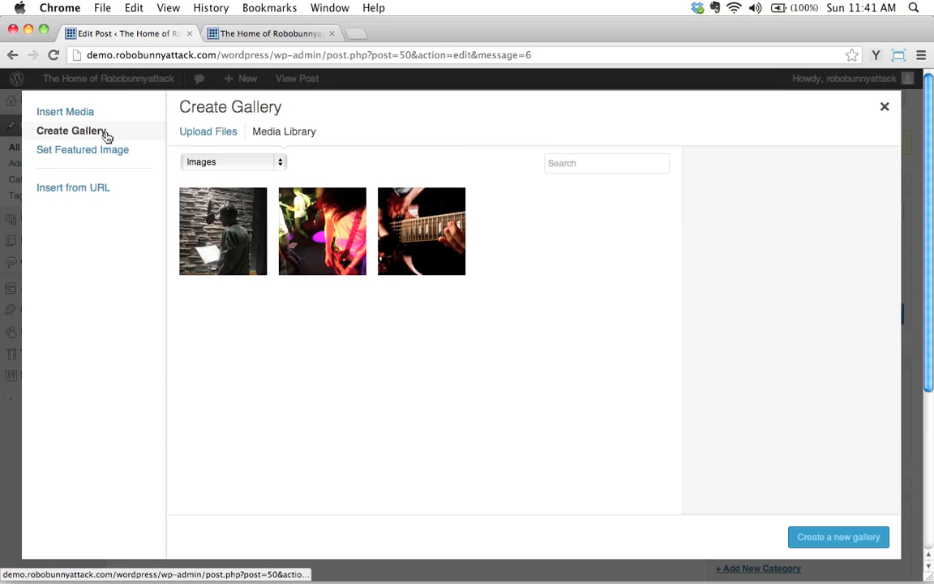
pyautogui.click(209, 134)
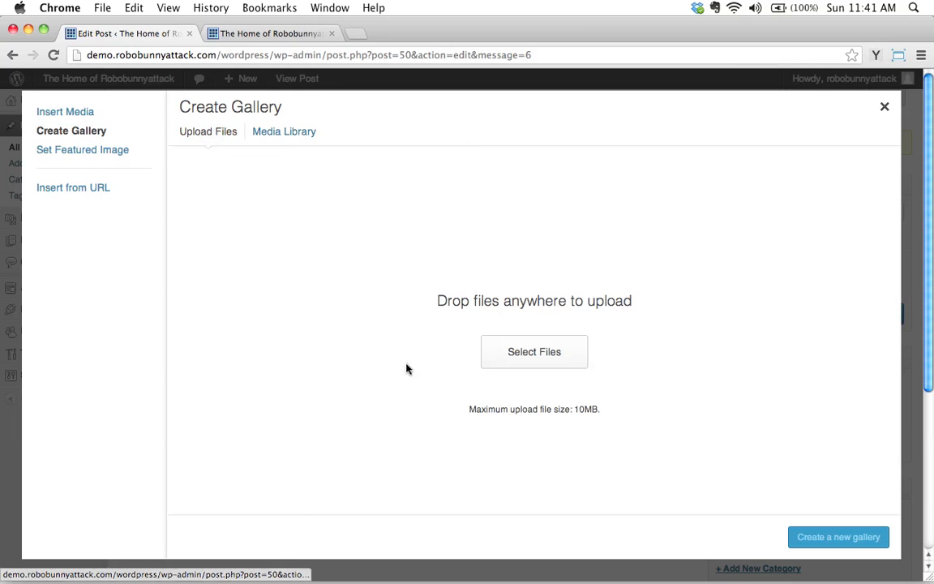
# Step: Upload drummer.jpg, leadguitarist.jpg, rhythmguitarist.jpg and singerbassist.jpg from the band member photos folder for the gallery
pyautogui.click(536, 351)
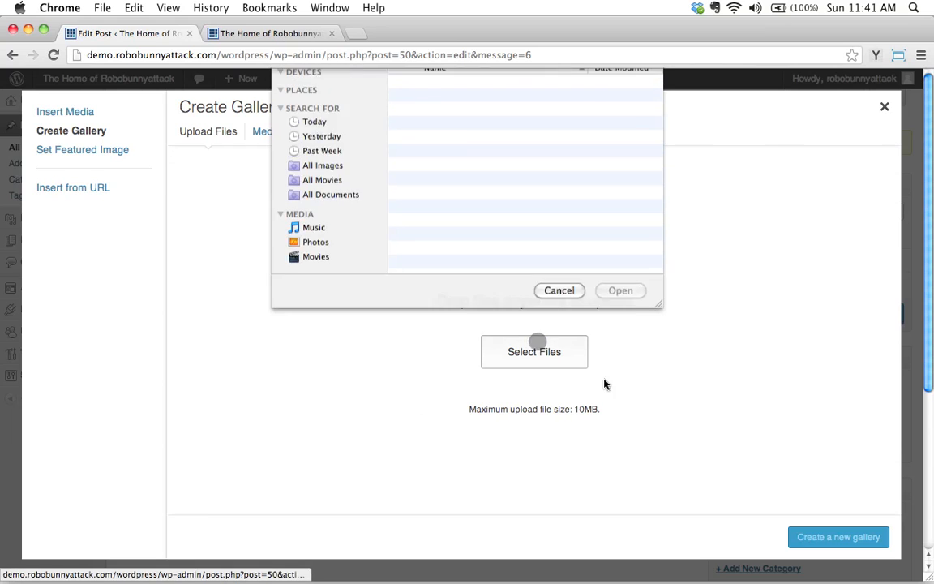
pyautogui.doubleClick(479, 122)
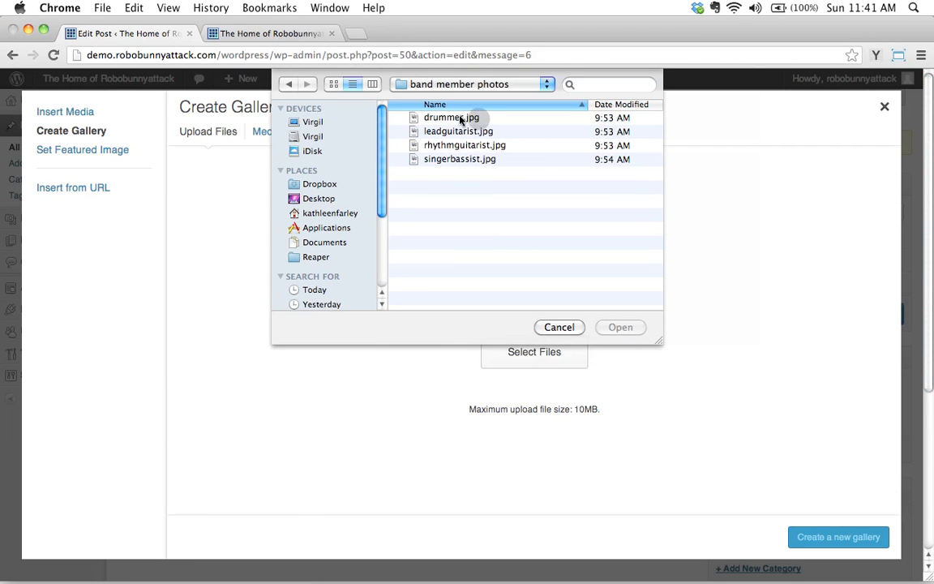
pyautogui.click(442, 119)
pyautogui.keyDown('shift'); pyautogui.click(456, 160); pyautogui.keyUp('shift')
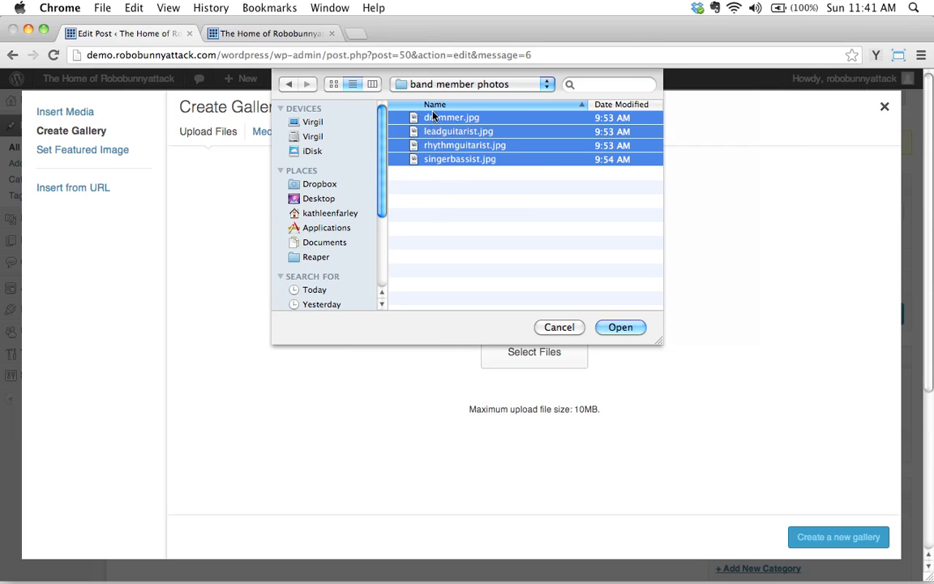
pyautogui.click(436, 199)
pyautogui.click(439, 121)
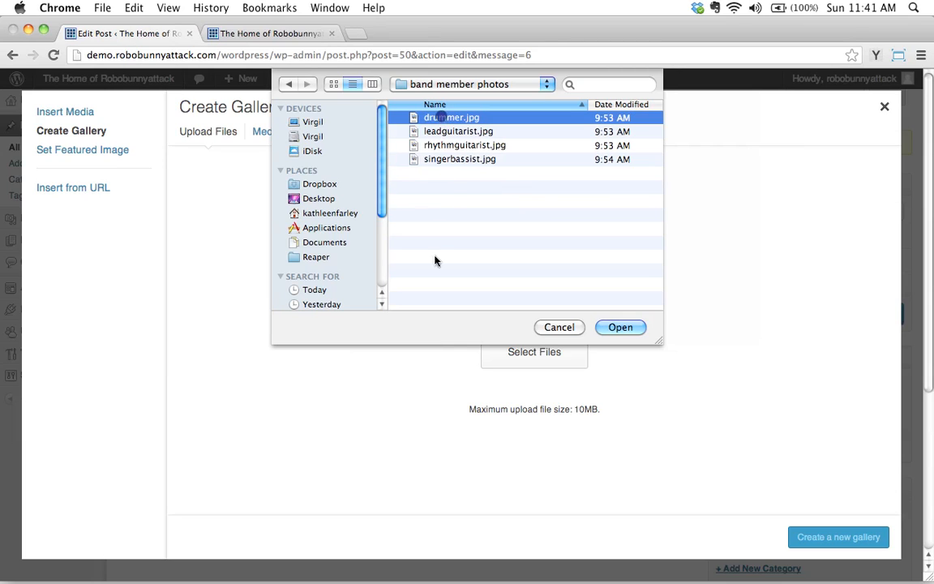
pyautogui.keyDown('shift'); pyautogui.click(438, 159); pyautogui.keyUp('shift')
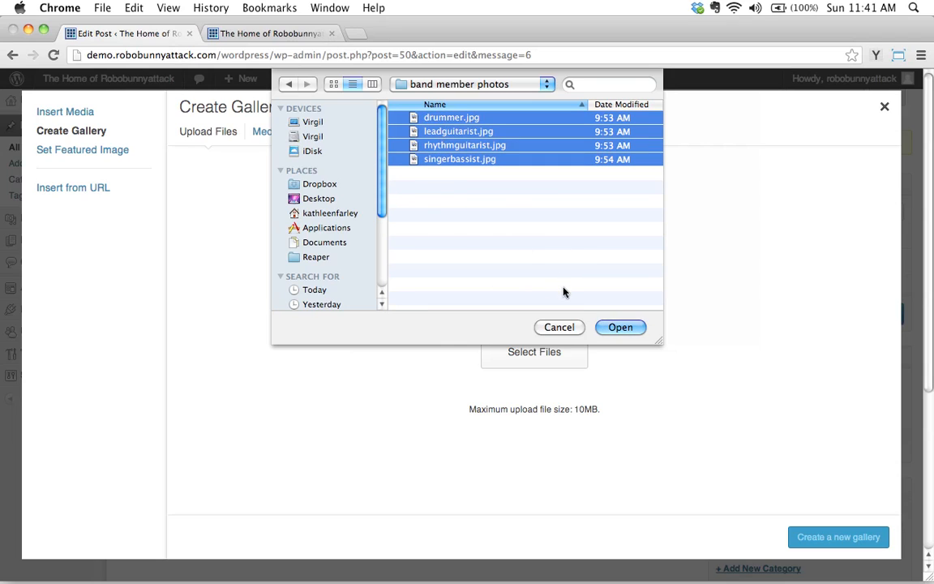
pyautogui.click(618, 326)
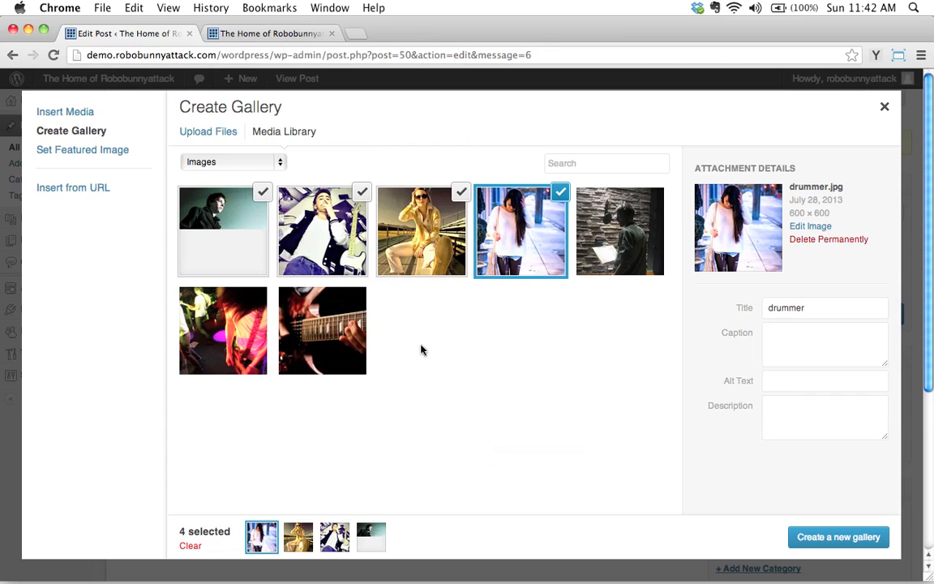
# Step: Set the title of the singerbassist.jpg image to "Our singer and bassist"
pyautogui.click(207, 231)
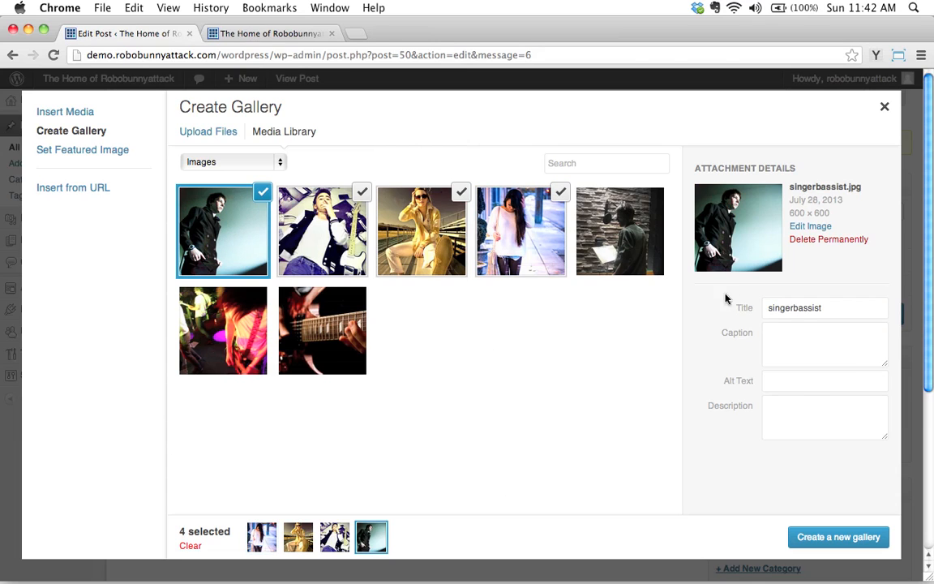
pyautogui.doubleClick(785, 310)
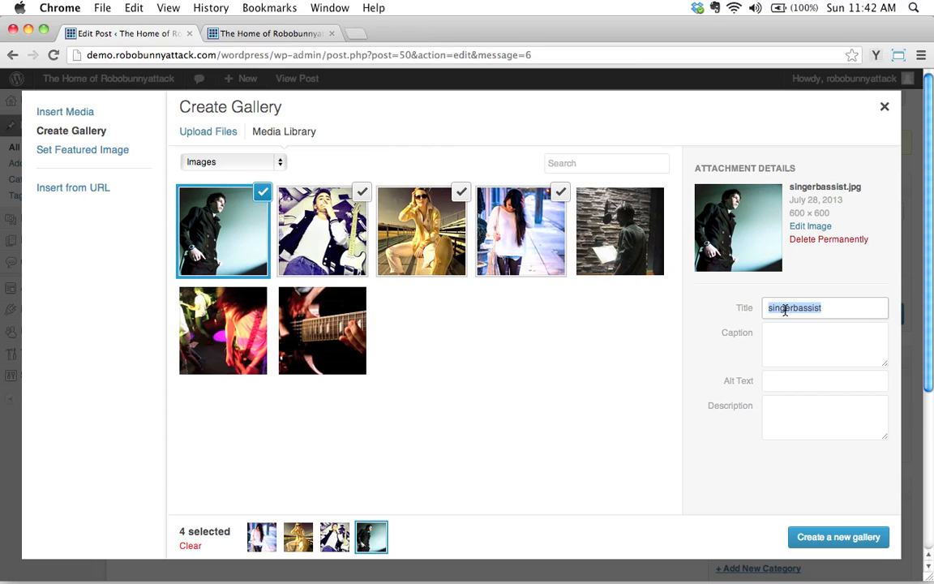
pyautogui.write('Si')
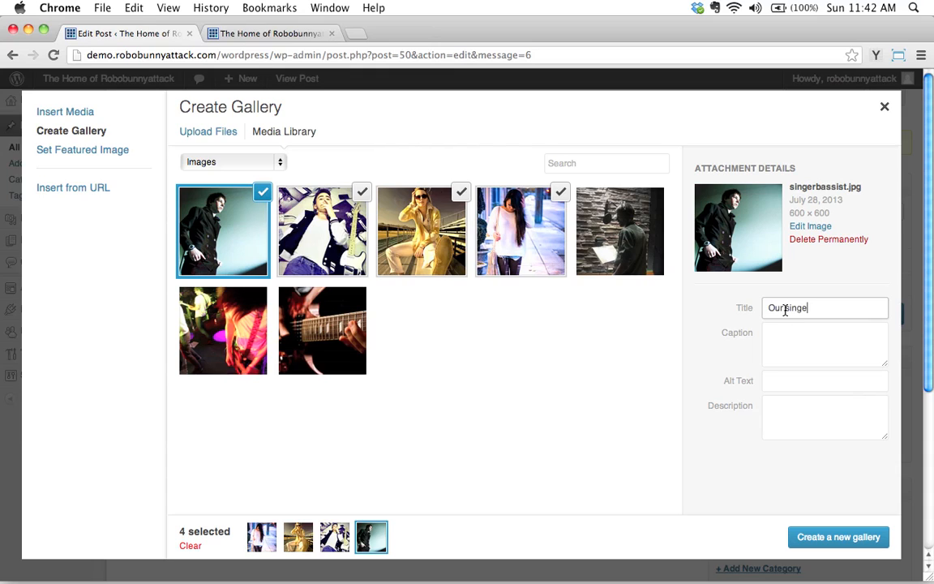
pyautogui.write('st')
# Step: Set the alt text of the singerbassist.jpg image to "singer and bassist for robobunnyattack" and select the band name in it
pyautogui.click(775, 378)
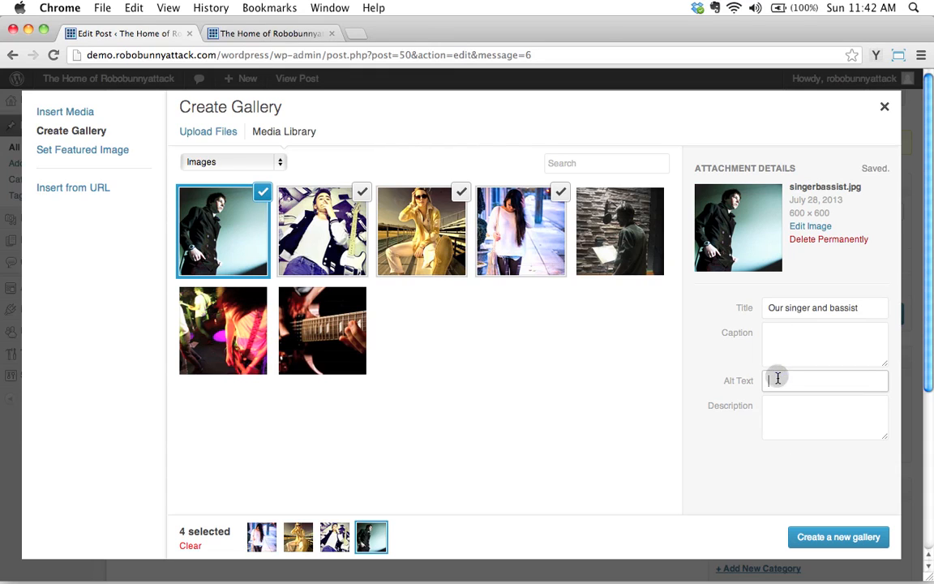
pyautogui.write('our sin')
pyautogui.write('he the ab')
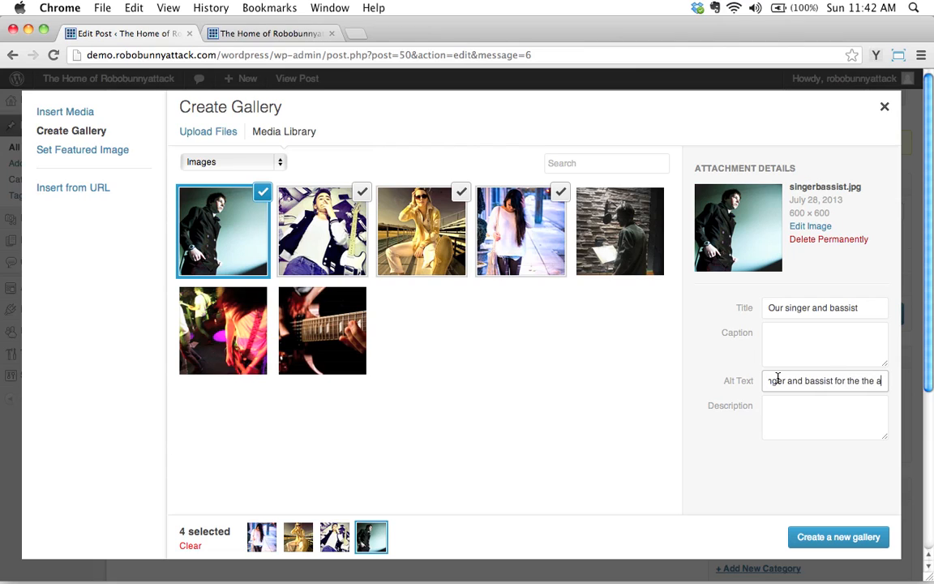
pyautogui.press('BackSpace')
pyautogui.press('BackSpace')
pyautogui.press('BackSpace')
pyautogui.press('BackSpace')
pyautogui.press('BackSpace')
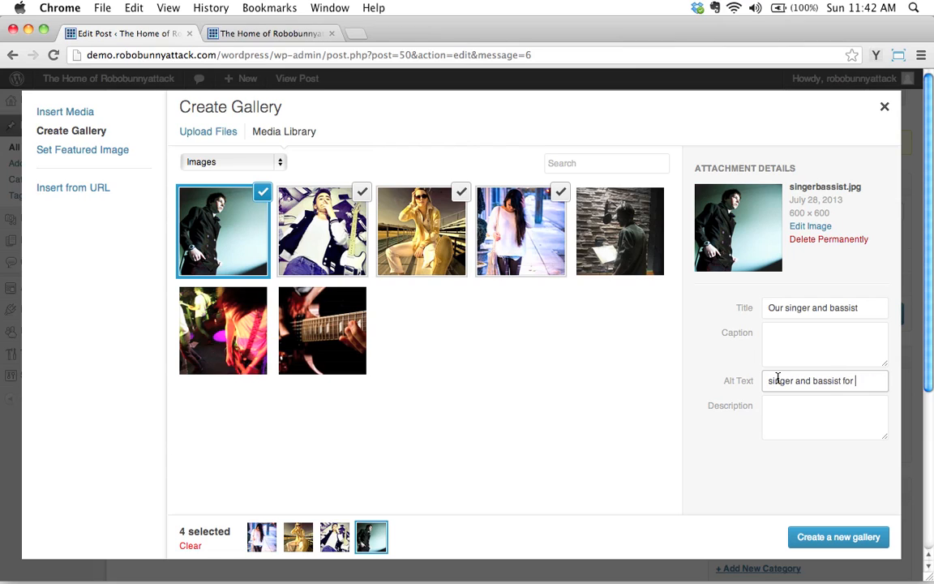
pyautogui.write('robobunnyattack')
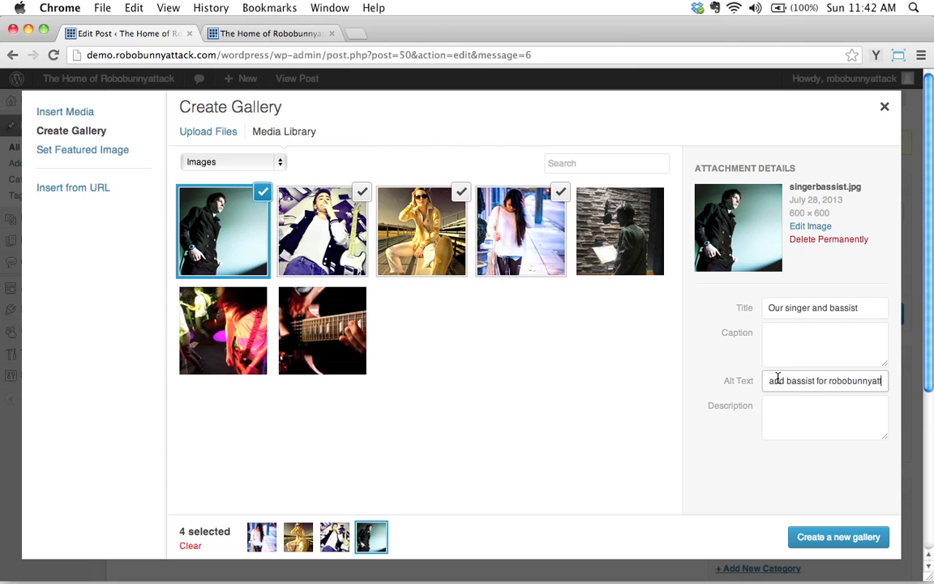
pyautogui.doubleClick(827, 381)
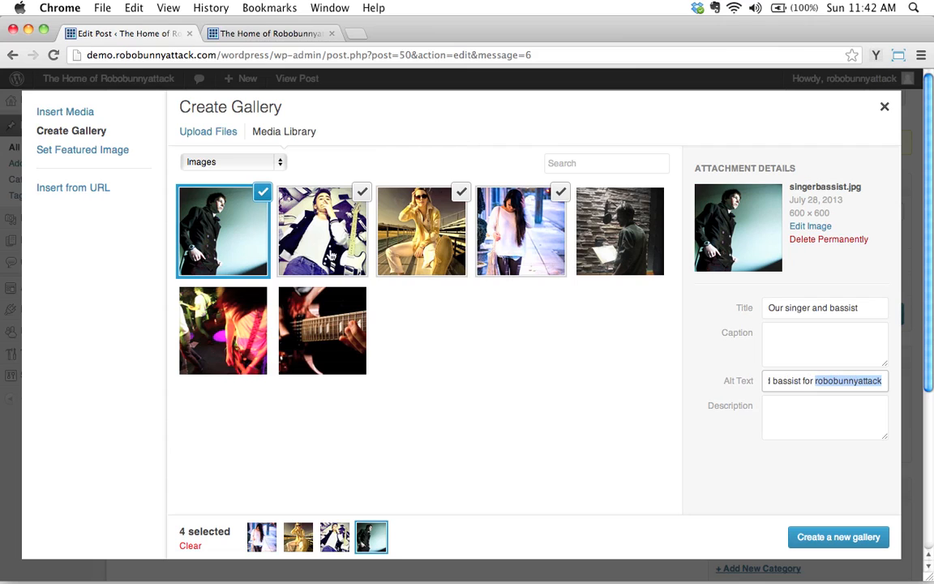
# Step: Title the rhythmguitarist.jpg image "Rhythm guitarist" and set its alt text to "rhythm guitarist for the band robobunnyattack"
pyautogui.click(298, 230)
pyautogui.click(795, 307)
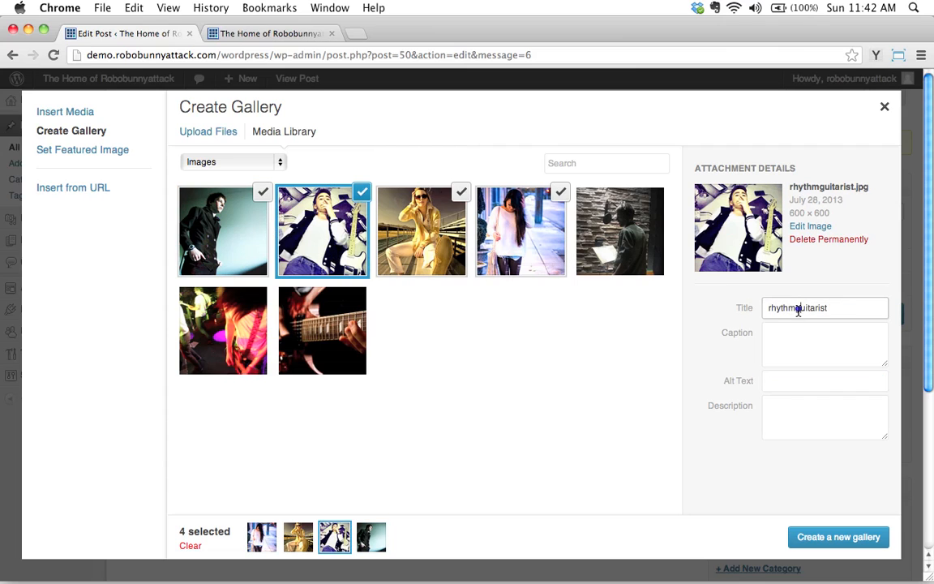
pyautogui.doubleClick(795, 307)
pyautogui.write('Rhyt')
pyautogui.click(784, 381)
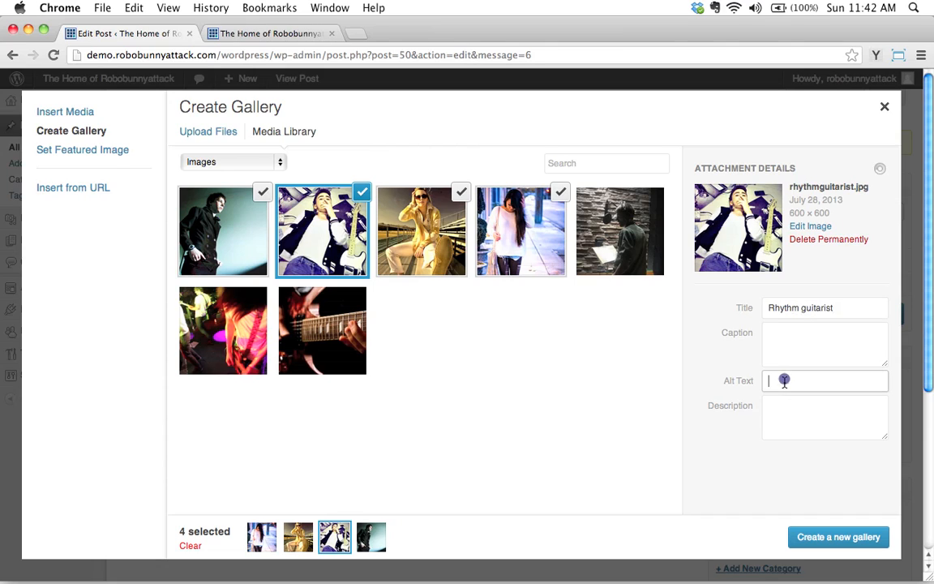
pyautogui.write('rhythm guitarist for')
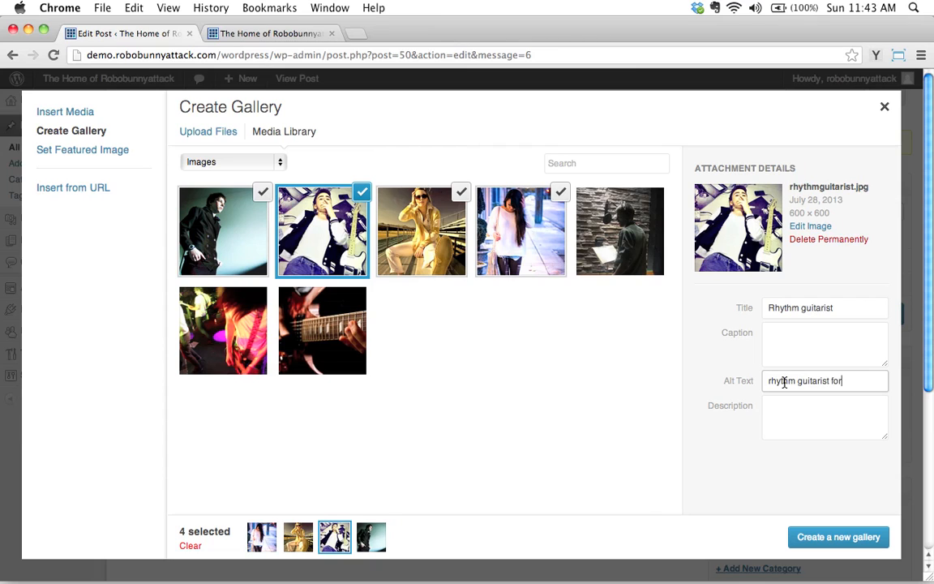
pyautogui.write(' the band robobunnyattack')
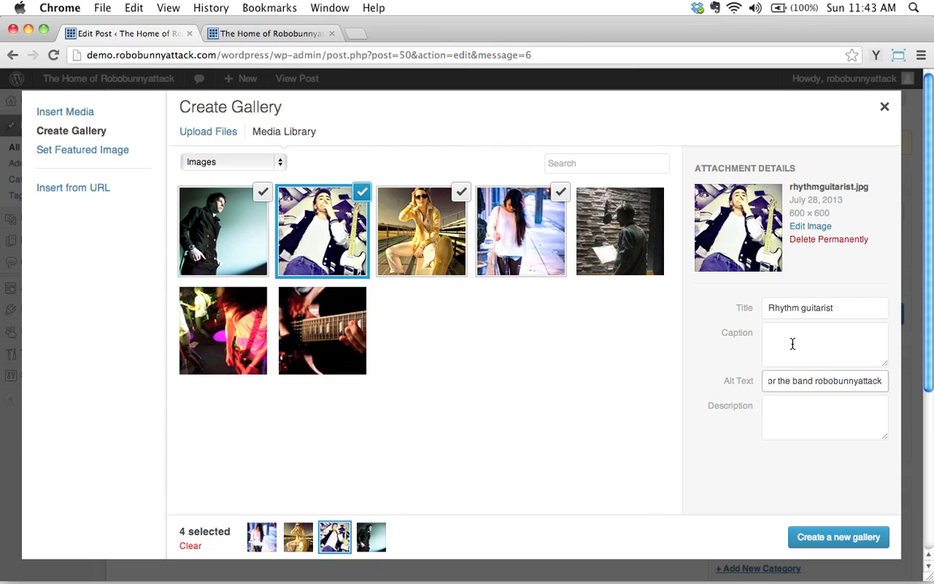
# Step: Title the leadguitarist.jpg image "Lead guitarist" and set its alt text to "lead guitarist for the band robobunnyattack"
pyautogui.click(431, 231)
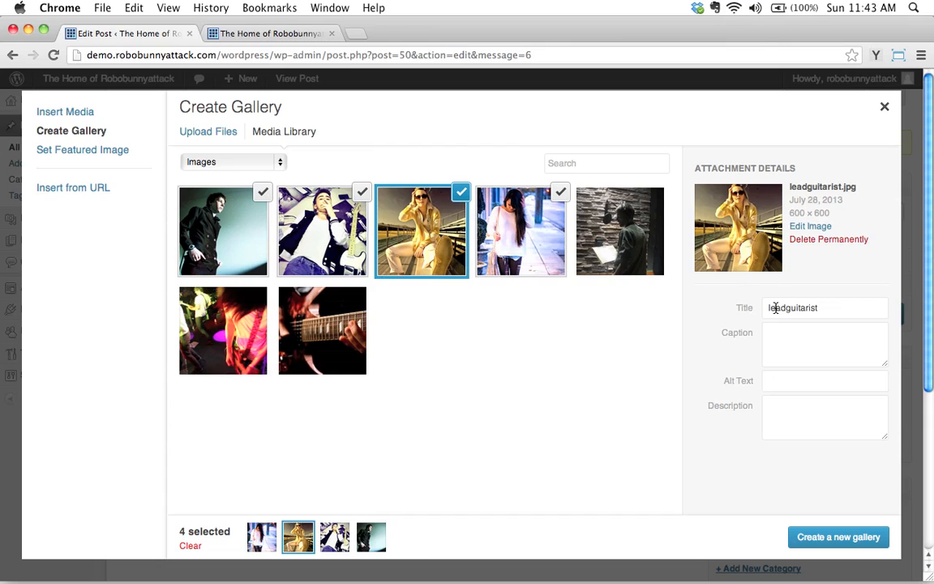
pyautogui.moveTo(787, 309); pyautogui.dragTo(747, 298)
pyautogui.write('Lead g')
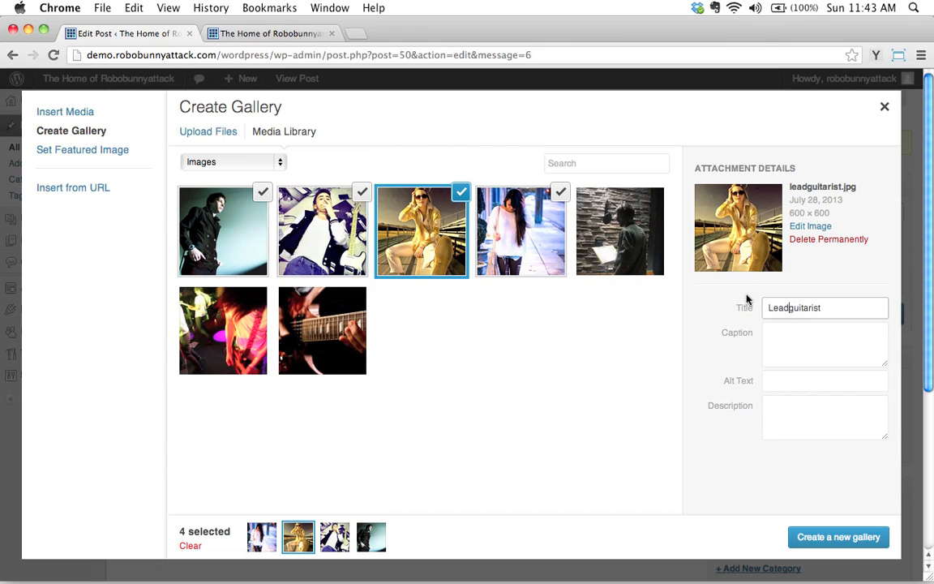
pyautogui.press('BackSpace')
pyautogui.click(778, 378)
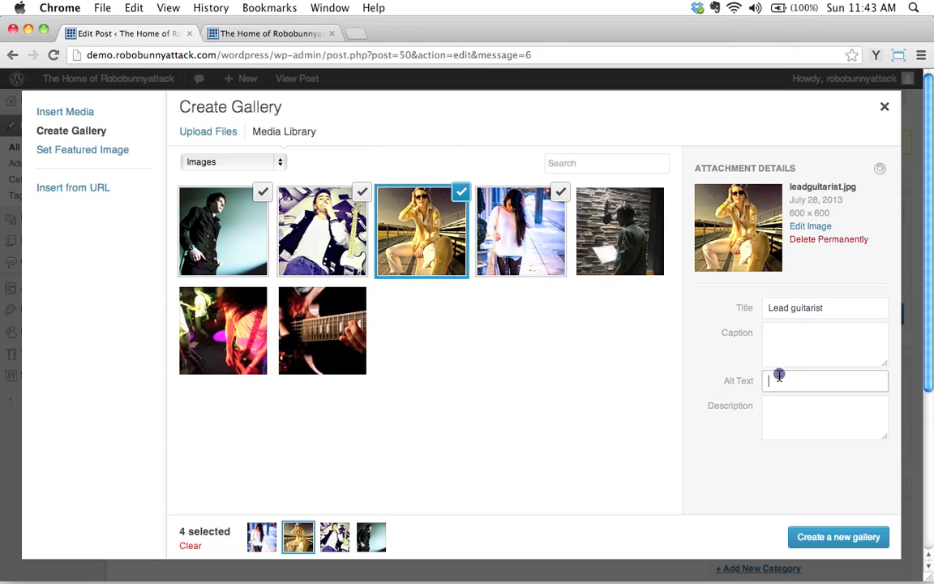
pyautogui.write('lead guitarist ')
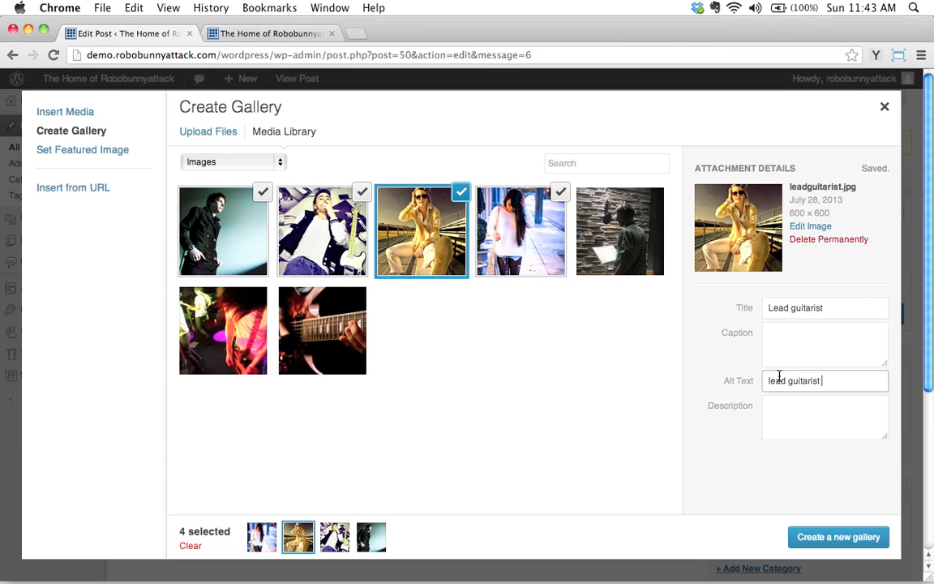
pyautogui.write('for')
pyautogui.write('robobunnyattack')
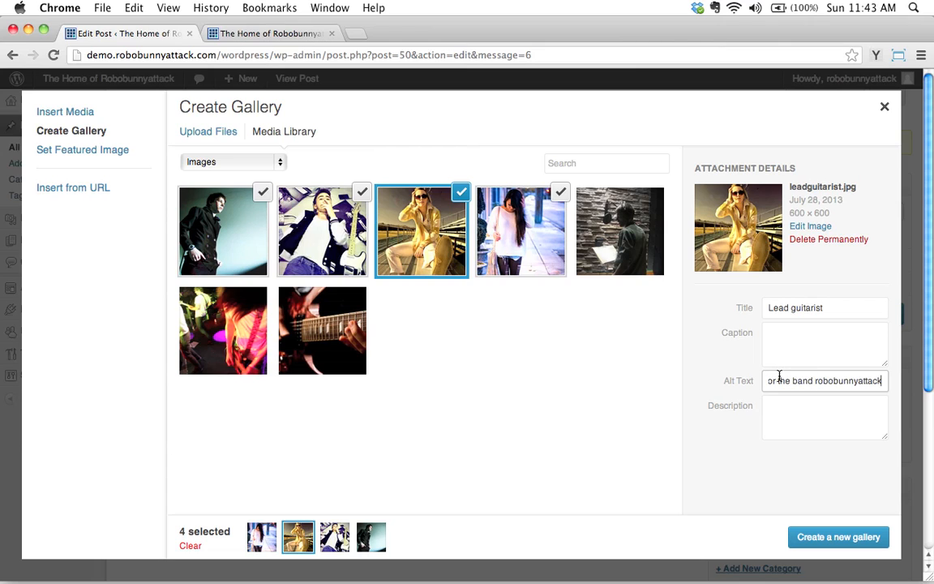
# Step: Title the drummer.jpg image "Drummer" and set its alt text to "drummer for the band robobunnyattack"
pyautogui.click(532, 235)
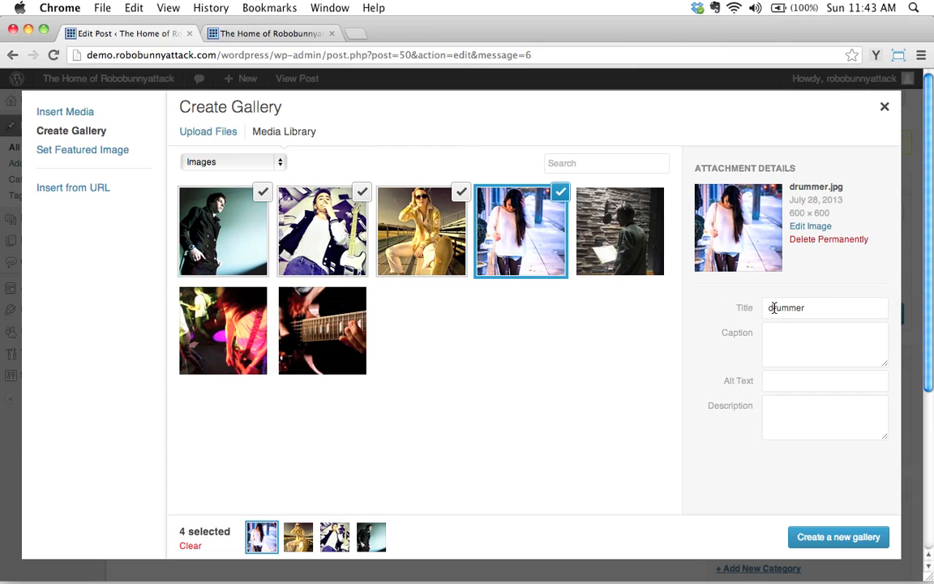
pyautogui.click(771, 308)
pyautogui.press('Delete')
pyautogui.write('D')
pyautogui.click(791, 380)
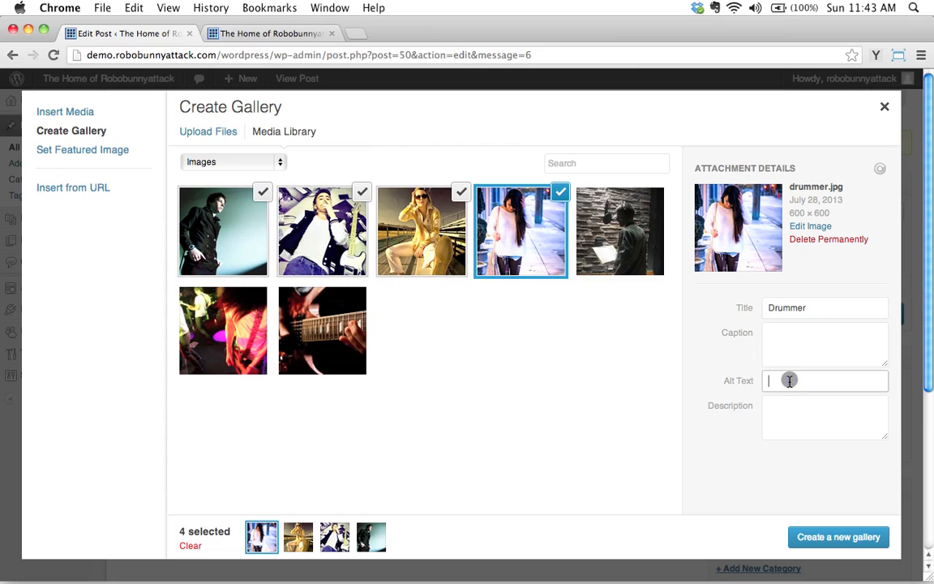
pyautogui.write('drummer for the')
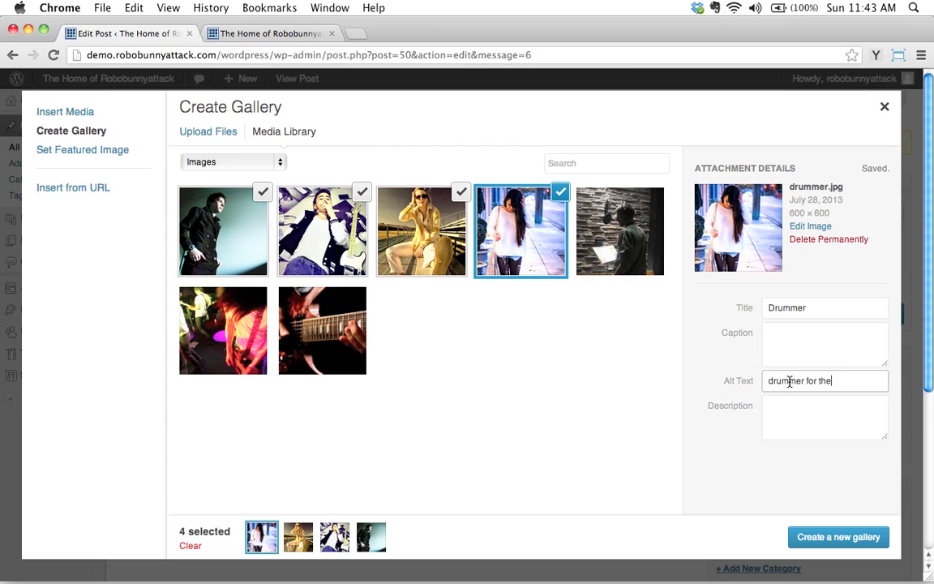
pyautogui.write(' band robobunnyattack')
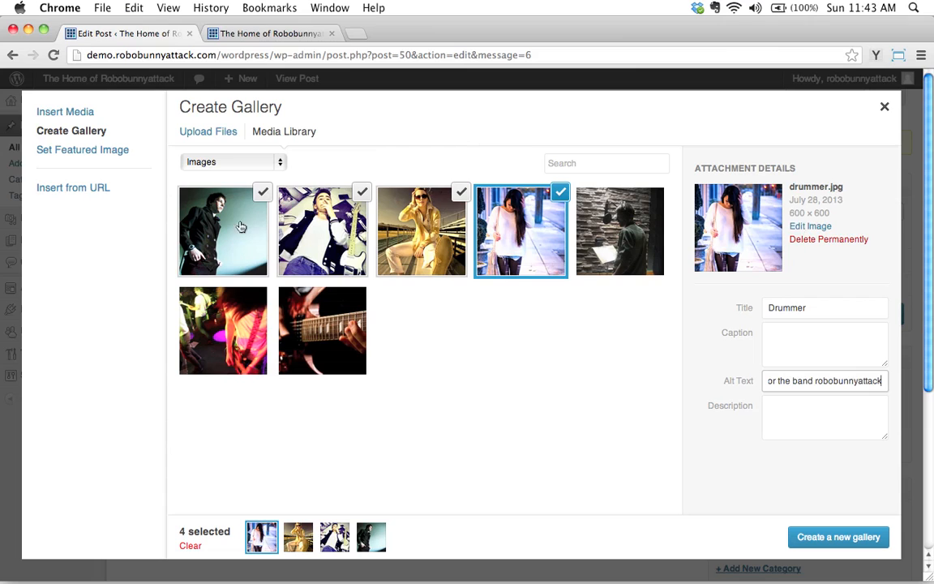
# Step: Look over the details of the band member photos, and deselect and reselect the drummer photo
pyautogui.click(217, 206)
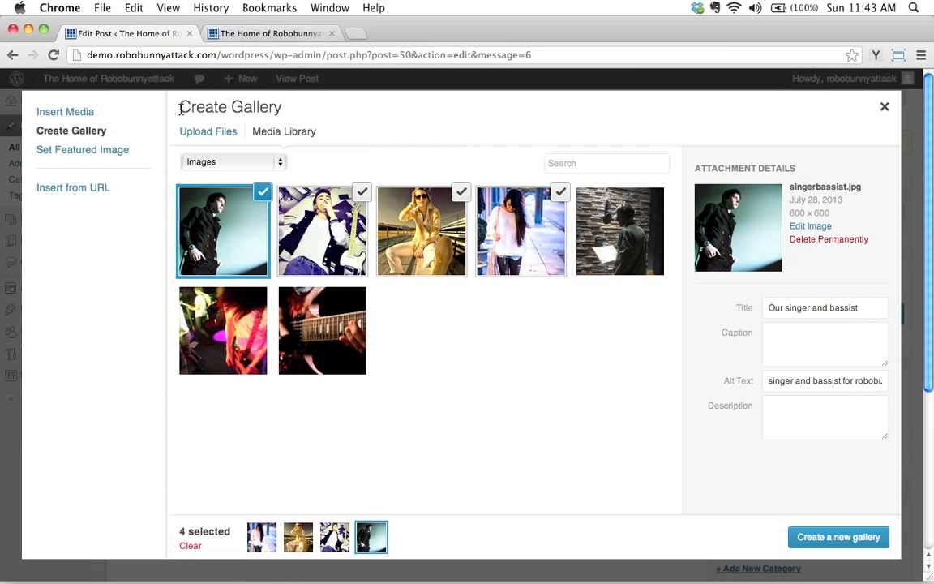
pyautogui.moveTo(175, 106); pyautogui.dragTo(302, 103)
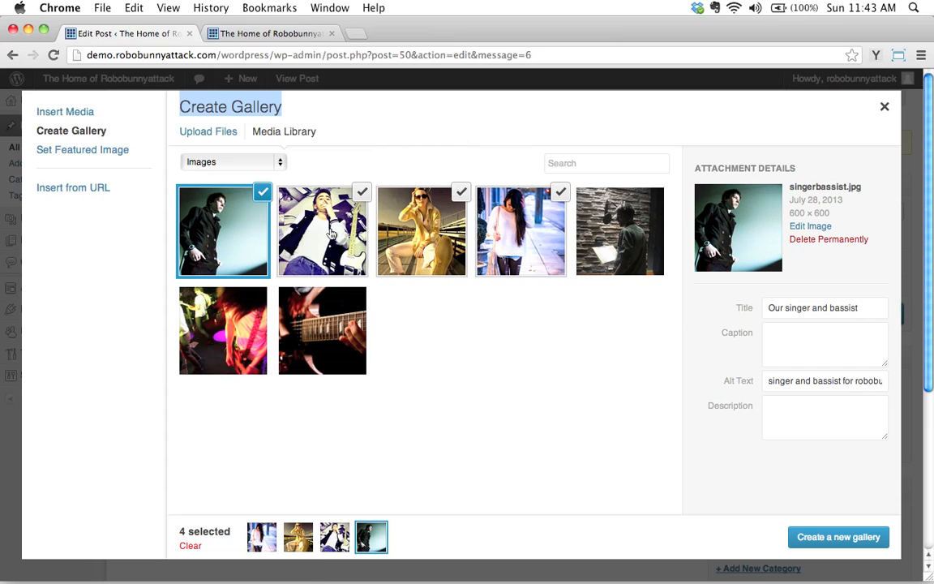
pyautogui.click(321, 240)
pyautogui.click(382, 205)
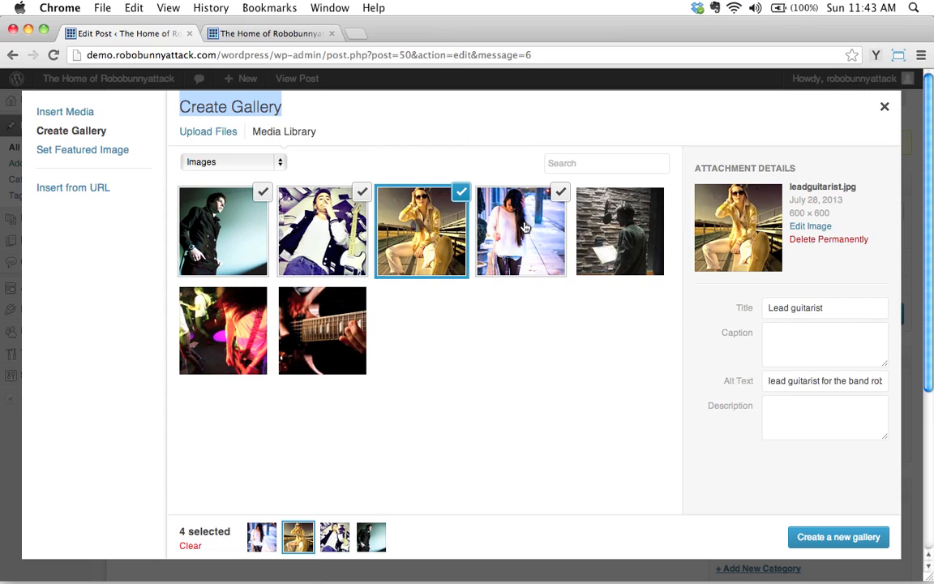
pyautogui.click(478, 200)
pyautogui.click(560, 192)
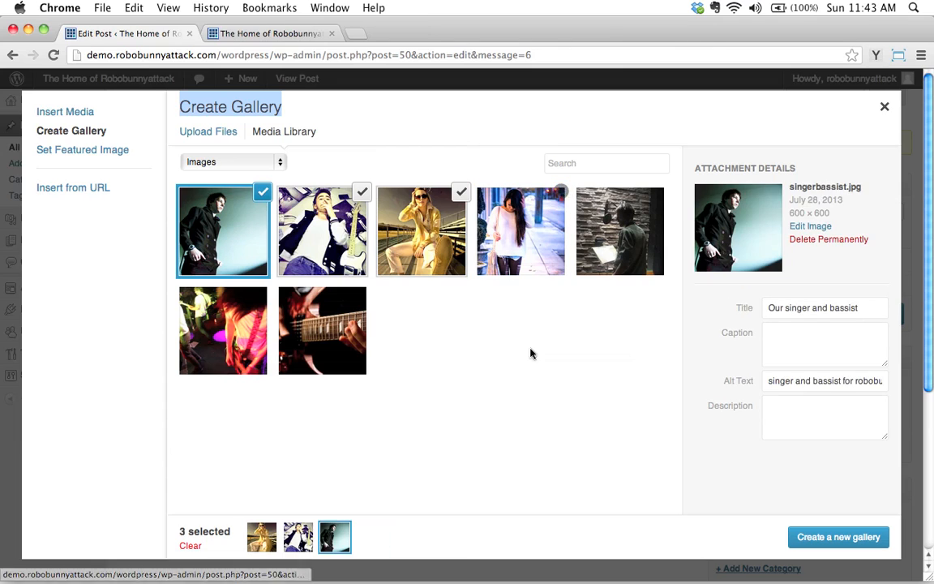
pyautogui.click(535, 246)
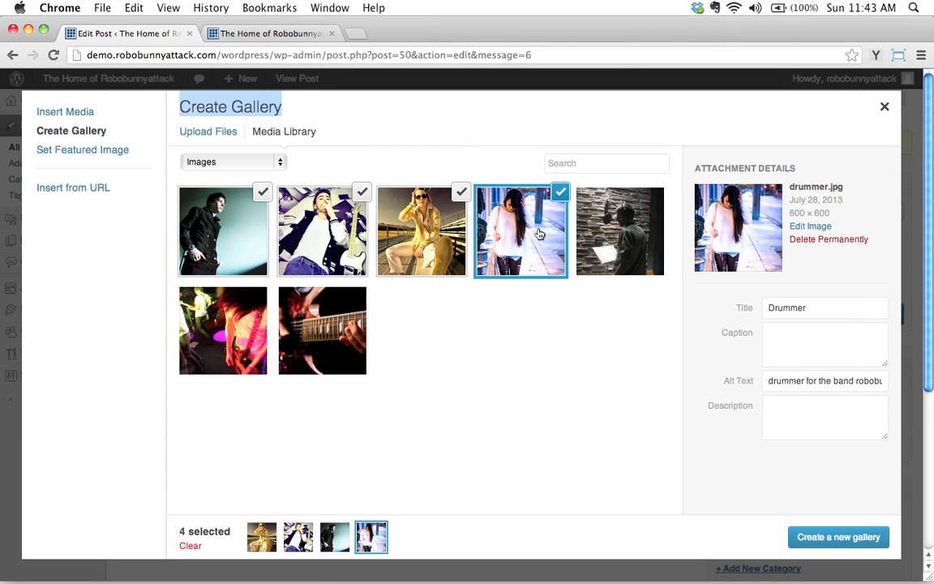
pyautogui.click(540, 233)
pyautogui.click(540, 234)
pyautogui.click(540, 234)
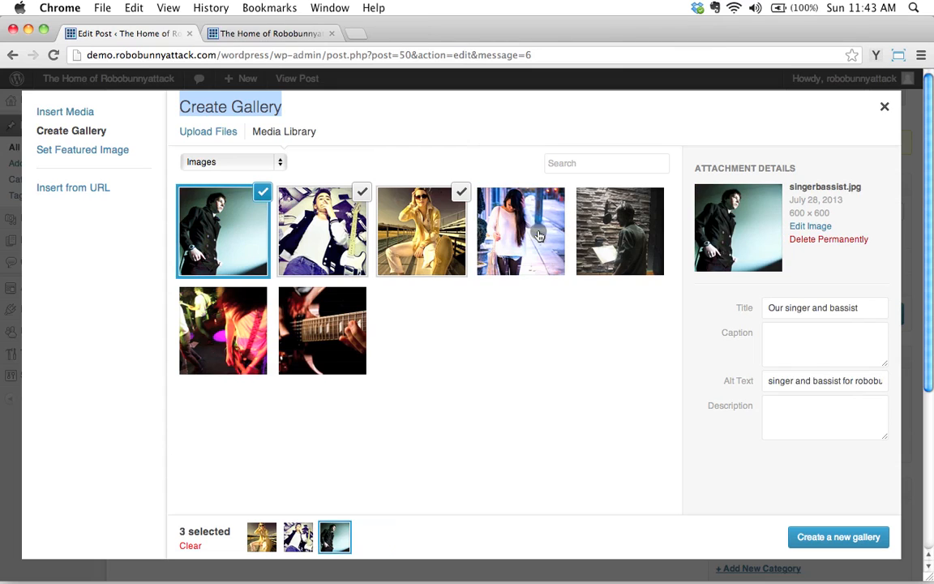
pyautogui.click(539, 235)
pyautogui.click(580, 361)
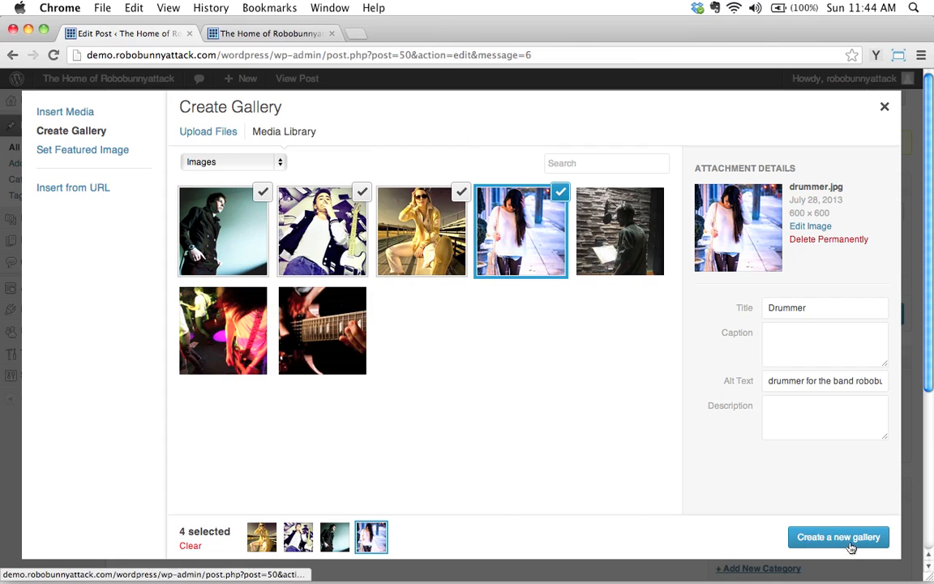
# Step: Create a new gallery from the four selected photos and move the singer and bassist photo to first place
pyautogui.click(835, 539)
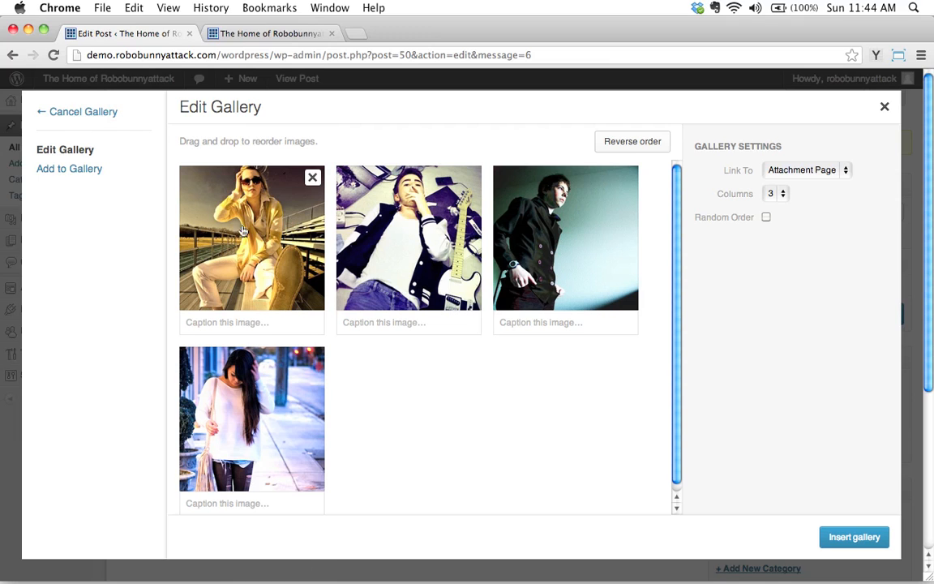
pyautogui.moveTo(564, 251); pyautogui.dragTo(260, 243)
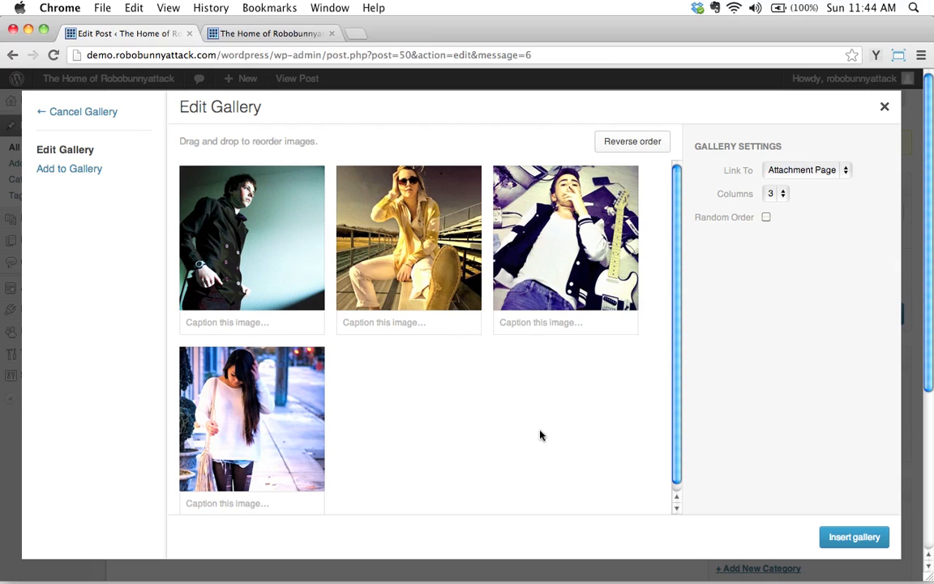
# Step: Link the gallery images to the Media File and set the gallery to 2 columns
pyautogui.click(807, 171)
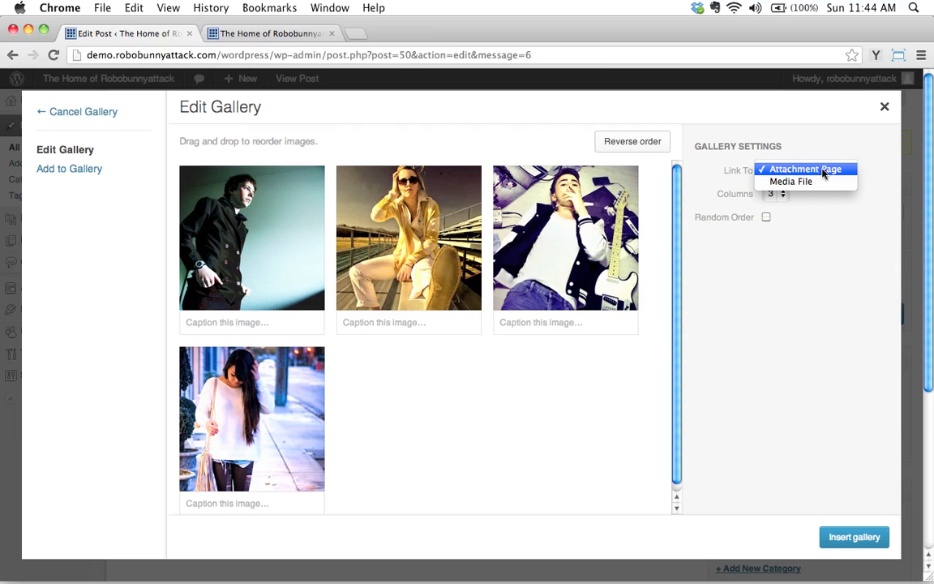
pyautogui.click(799, 183)
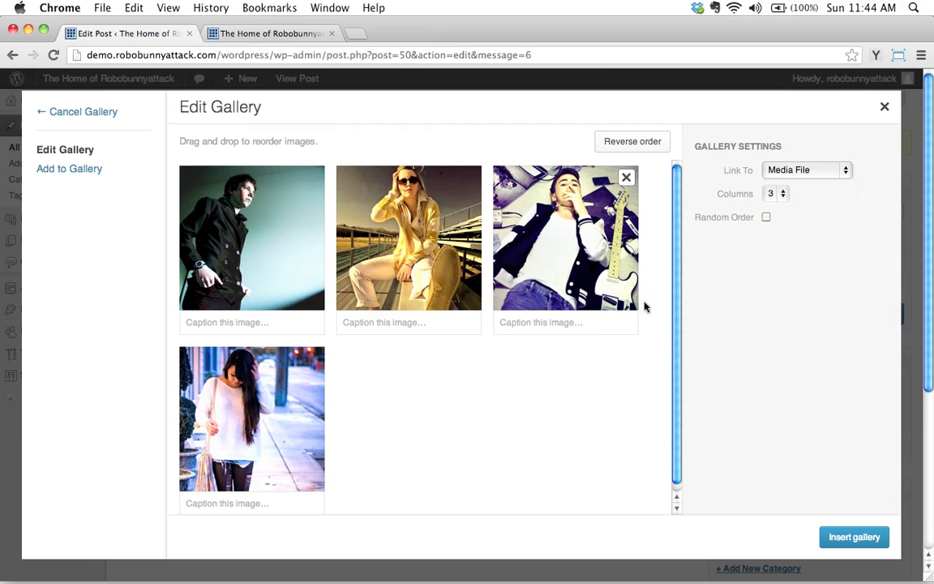
pyautogui.click(779, 199)
pyautogui.click(768, 181)
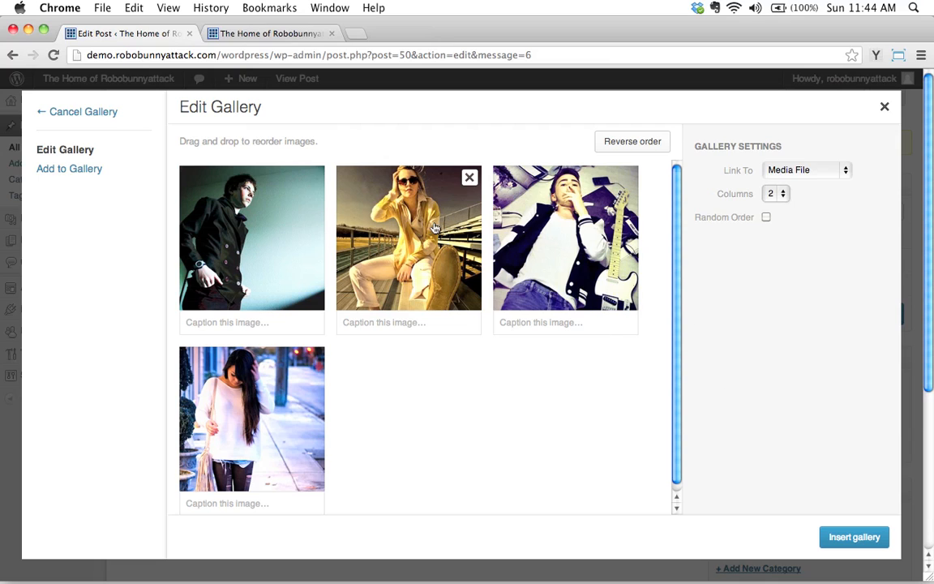
# Step: Try 4 columns for the gallery and set the column count back to 2
pyautogui.click(782, 194)
pyautogui.click(776, 217)
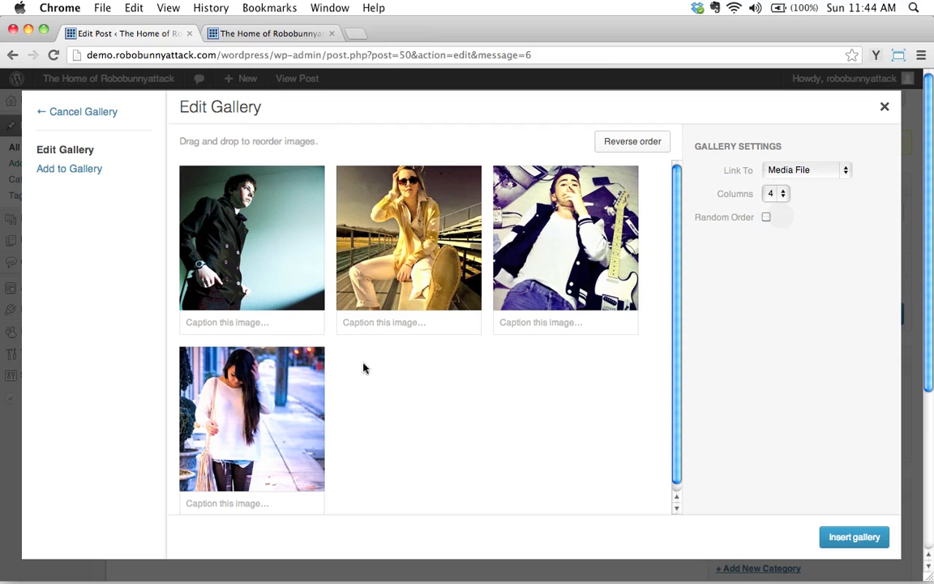
pyautogui.click(773, 191)
pyautogui.click(777, 190)
# Step: Insert the gallery into the post and check its placement between the two paragraphs
pyautogui.moveTo(579, 331)
pyautogui.click(854, 537)
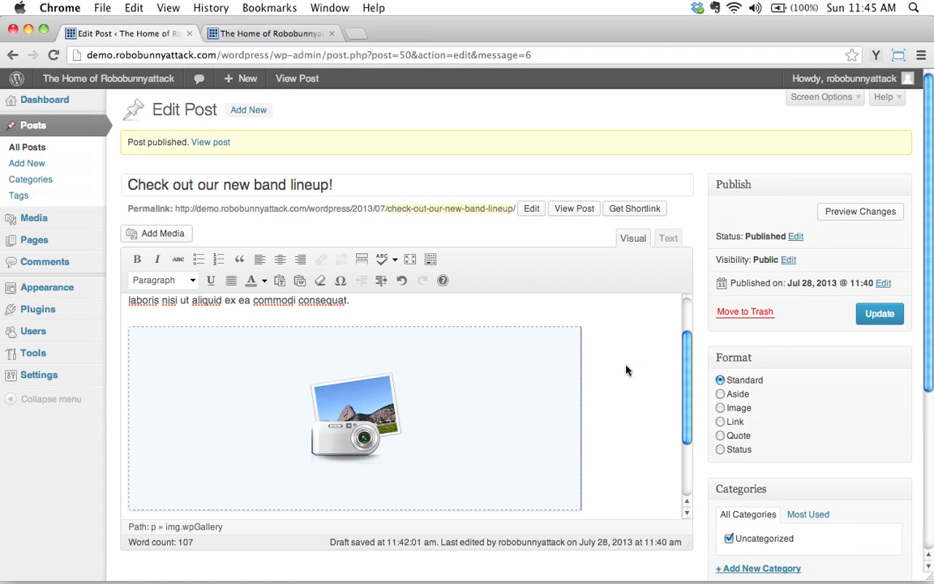
pyautogui.scroll(-3, 654, 408)
pyautogui.scroll(4, 654, 409)
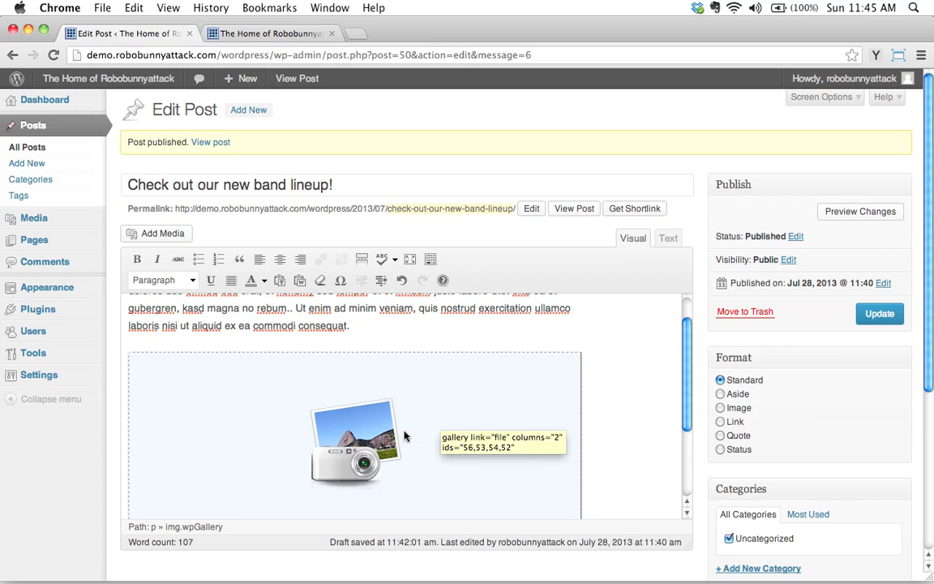
# Step: Update the published post and switch to the site's home page
pyautogui.click(877, 314)
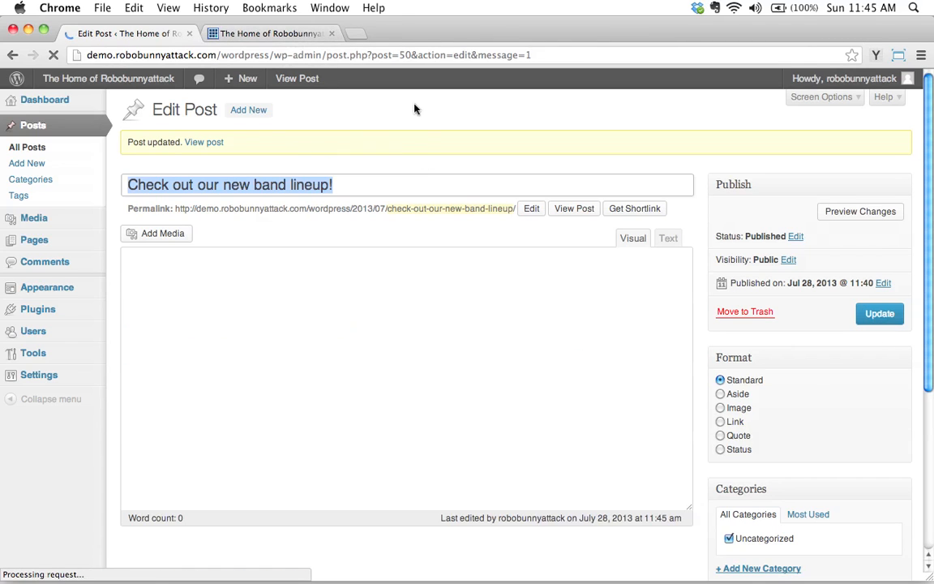
pyautogui.click(238, 33)
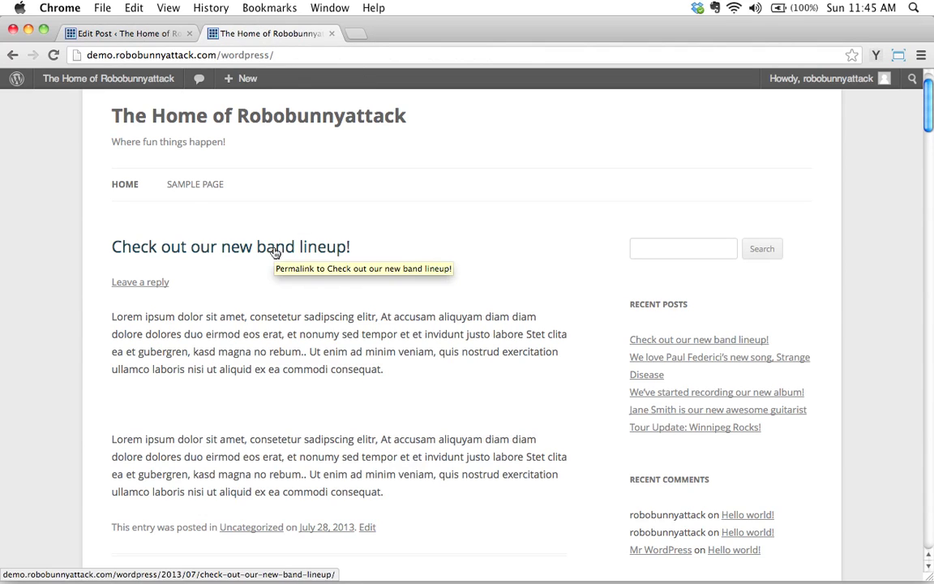
# Step: Reload the site's home page and check the gallery layout in the band lineup post
pyautogui.click(53, 54)
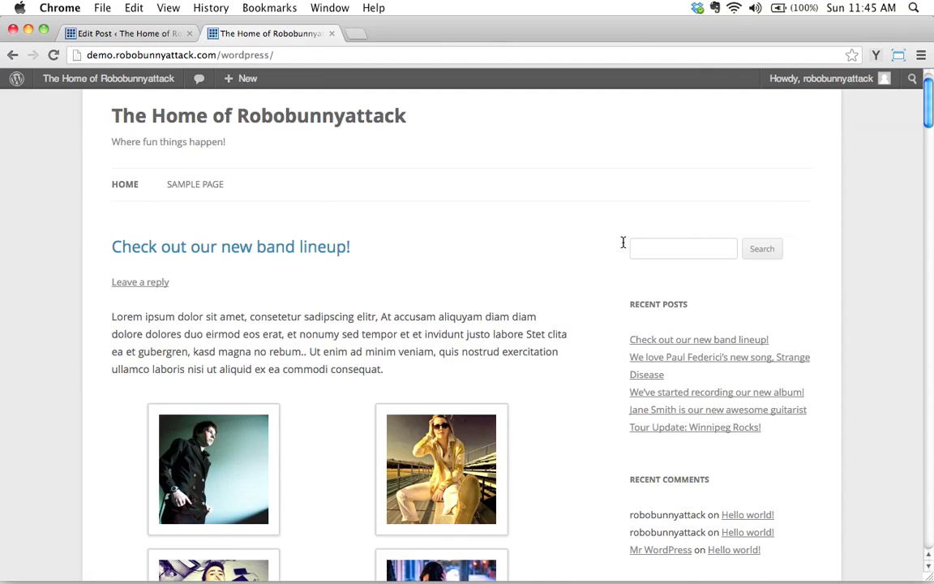
pyautogui.scroll(-5, 608, 240)
pyautogui.scroll(-1, 570, 235)
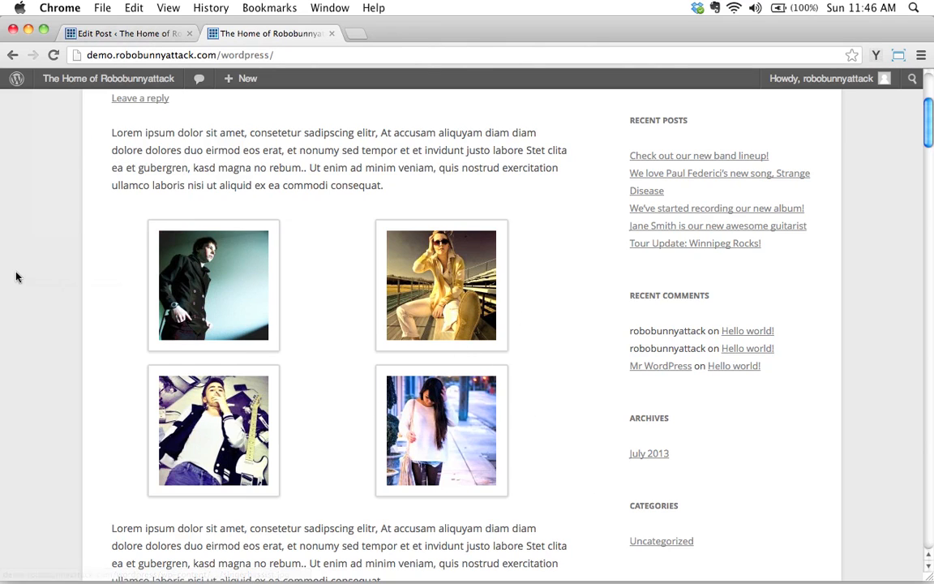
# Step: Return to the post editor, set the inserted gallery to 4 columns, and update the published post
pyautogui.click(130, 38)
pyautogui.click(414, 421)
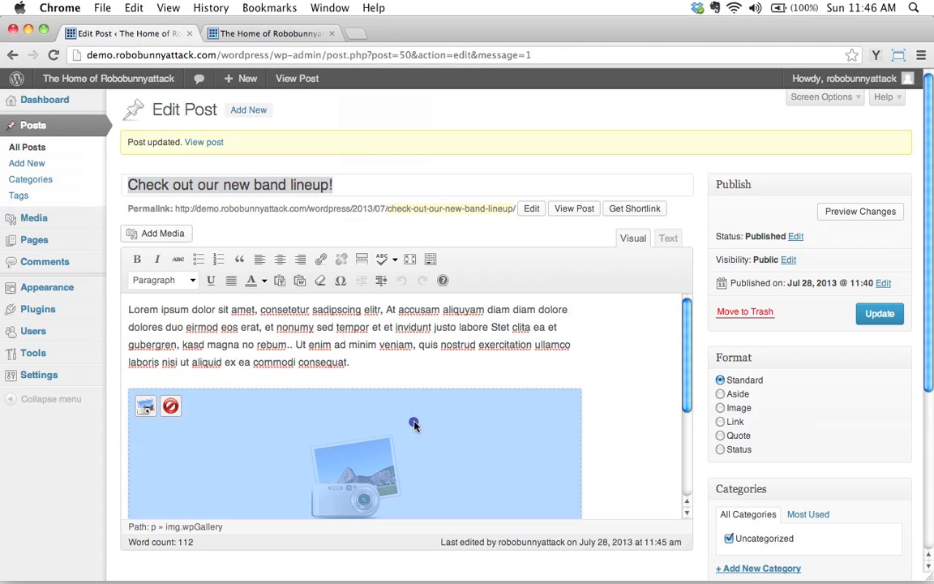
pyautogui.click(145, 407)
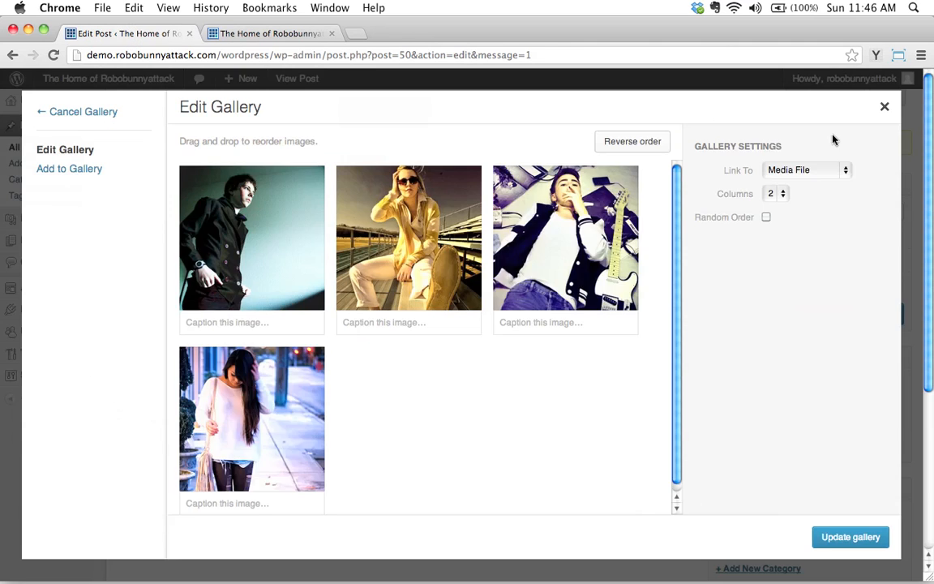
pyautogui.click(770, 195)
pyautogui.click(776, 217)
pyautogui.click(847, 537)
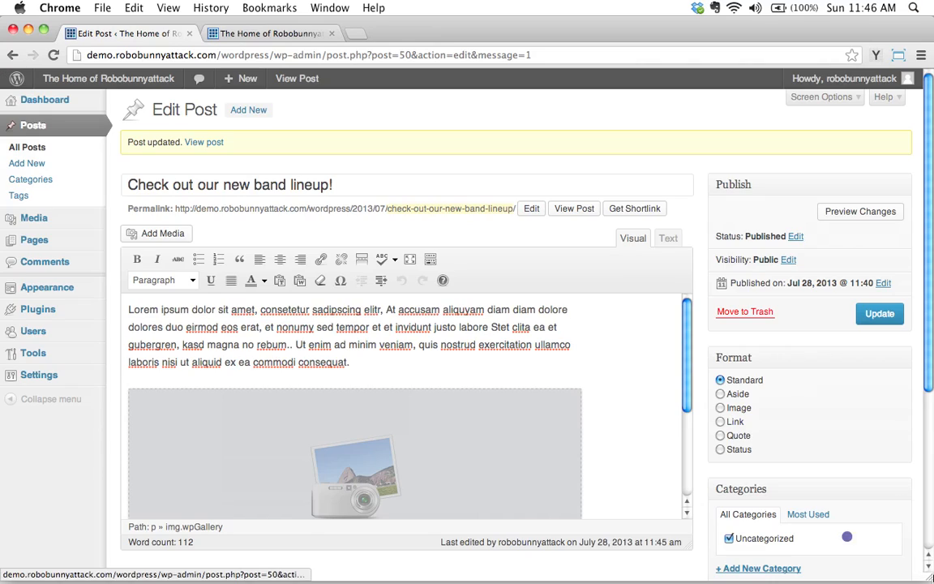
pyautogui.click(880, 313)
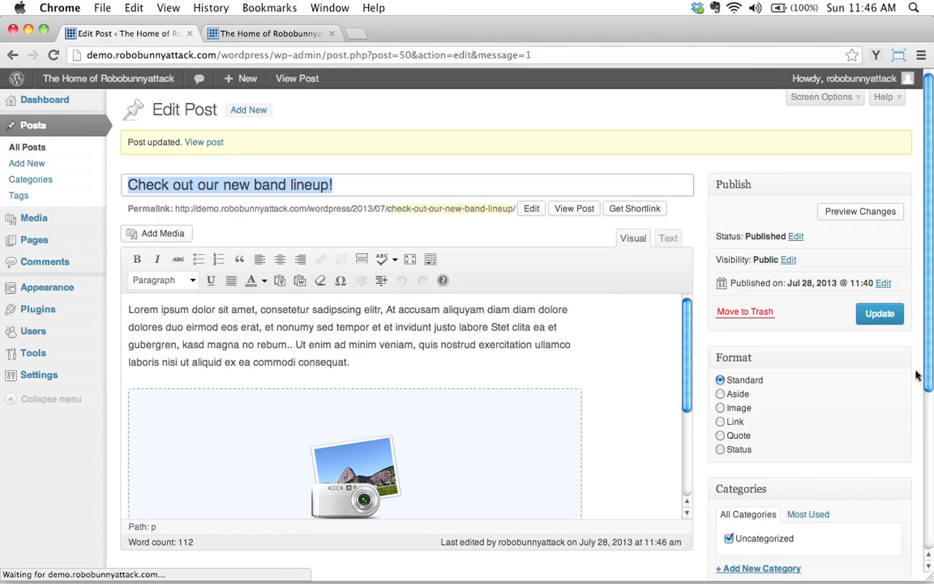
# Step: Switch to the site's home page, reload it, and examine the gallery's column layout in the band lineup post
pyautogui.click(268, 35)
pyautogui.click(51, 55)
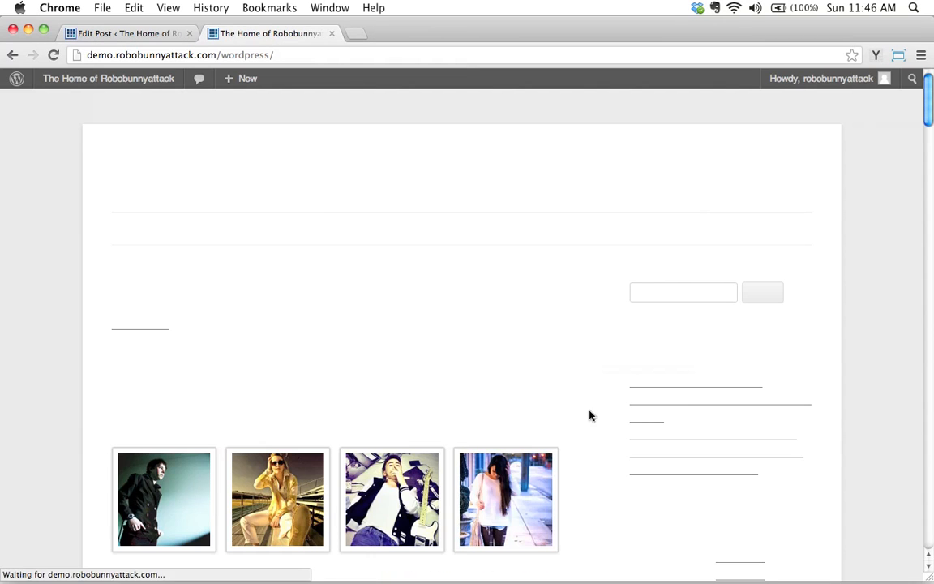
pyautogui.scroll(2, 591, 312)
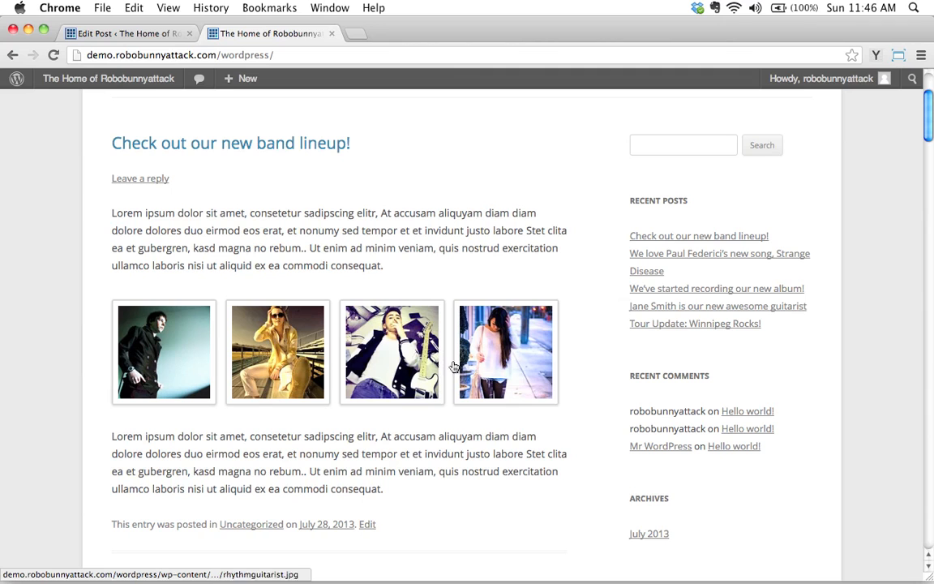
pyautogui.scroll(1, 559, 237)
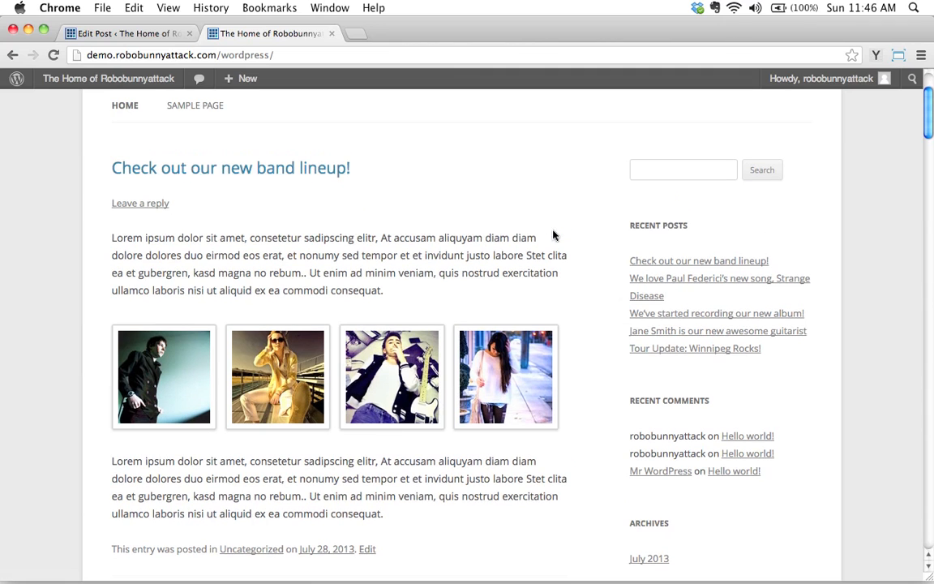
pyautogui.scroll(3, 506, 240)
pyautogui.scroll(-3, 519, 243)
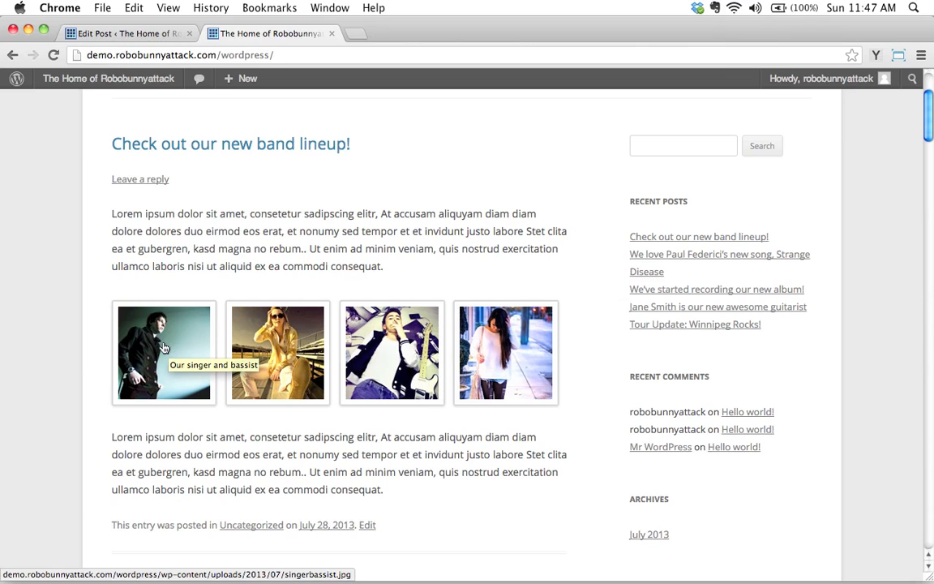
pyautogui.scroll(3, 57, 447)
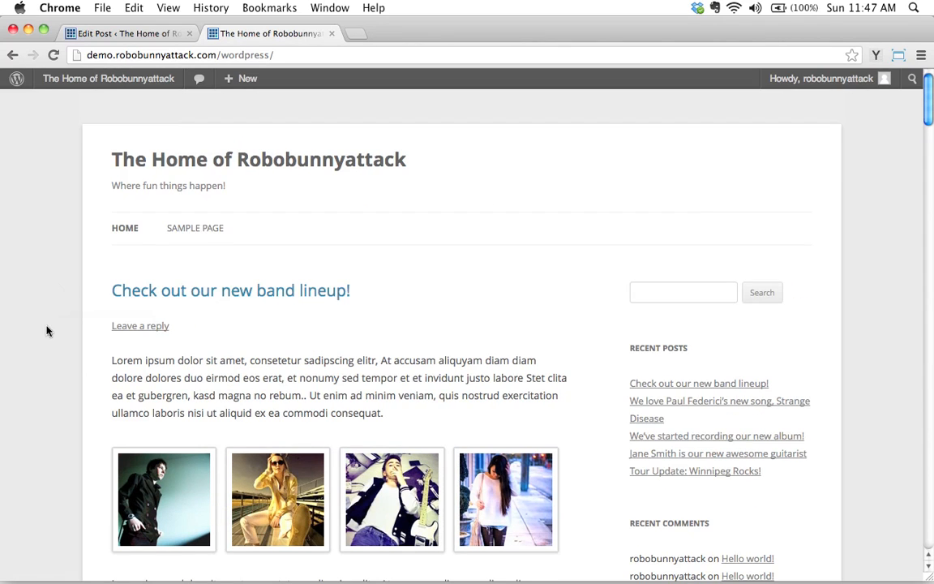
pyautogui.scroll(-3, 46, 329)
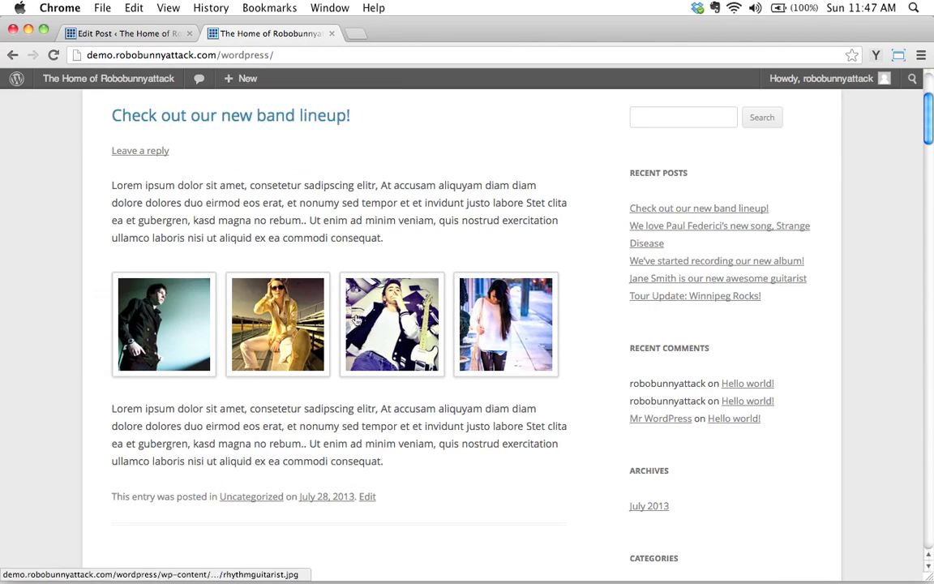
# Step: Open the "Check out our new band lineup!" post on its own page and examine the gallery between the paragraphs
pyautogui.click(288, 126)
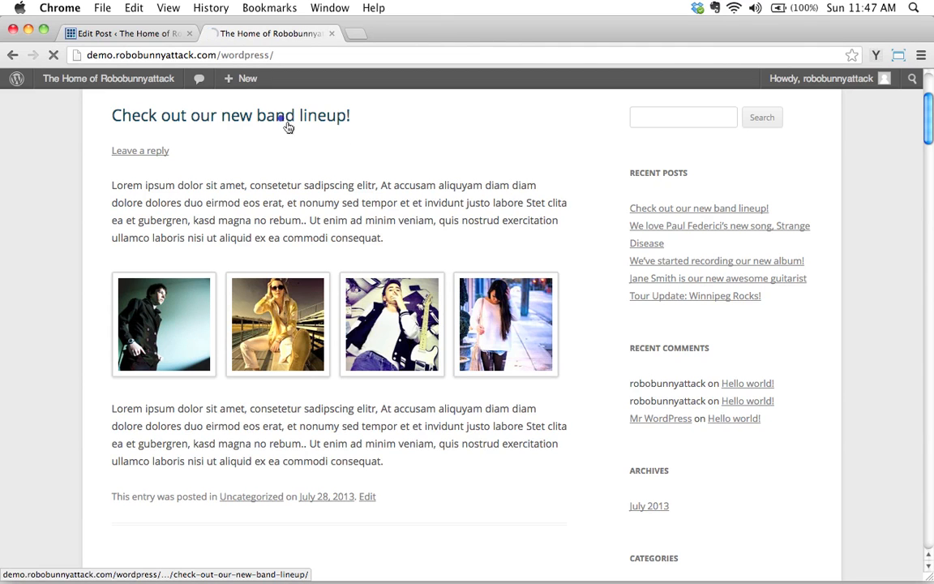
pyautogui.scroll(-1, 538, 270)
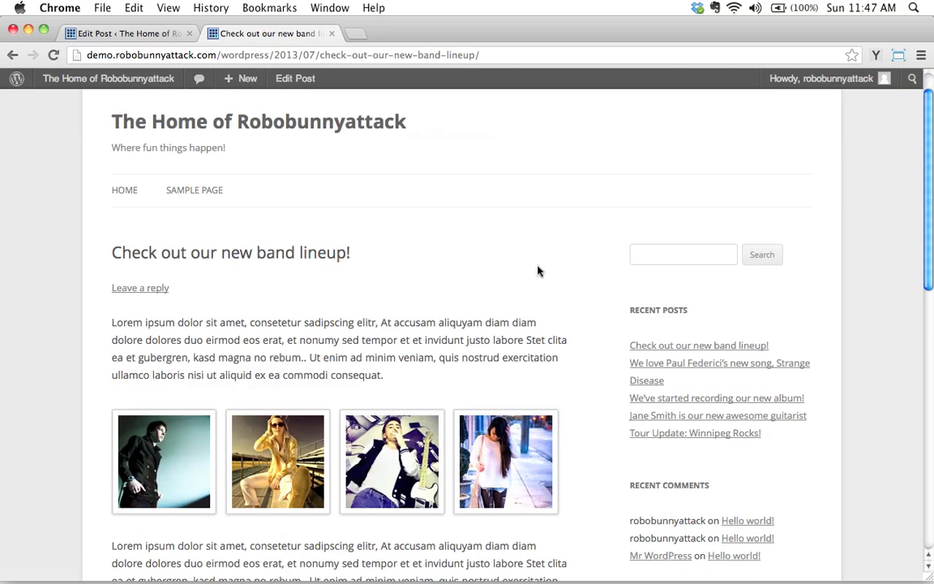
pyautogui.scroll(-5, 615, 251)
pyautogui.scroll(3, 611, 253)
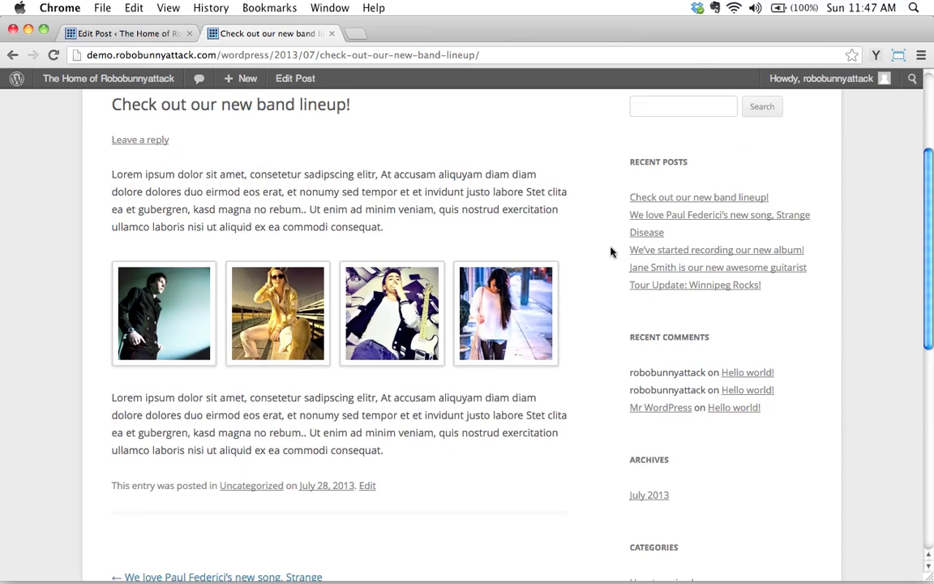
pyautogui.scroll(2, 612, 252)
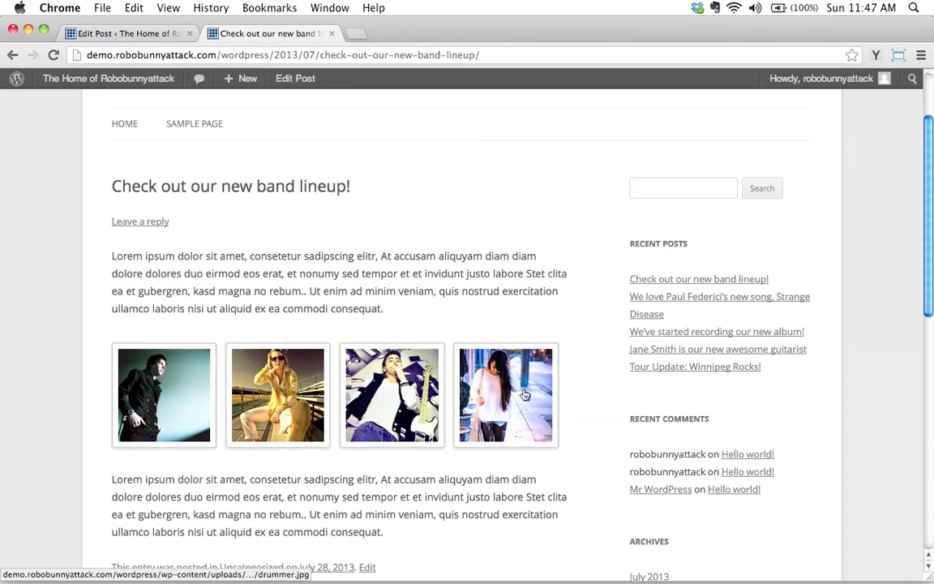
pyautogui.scroll(-2, 559, 288)
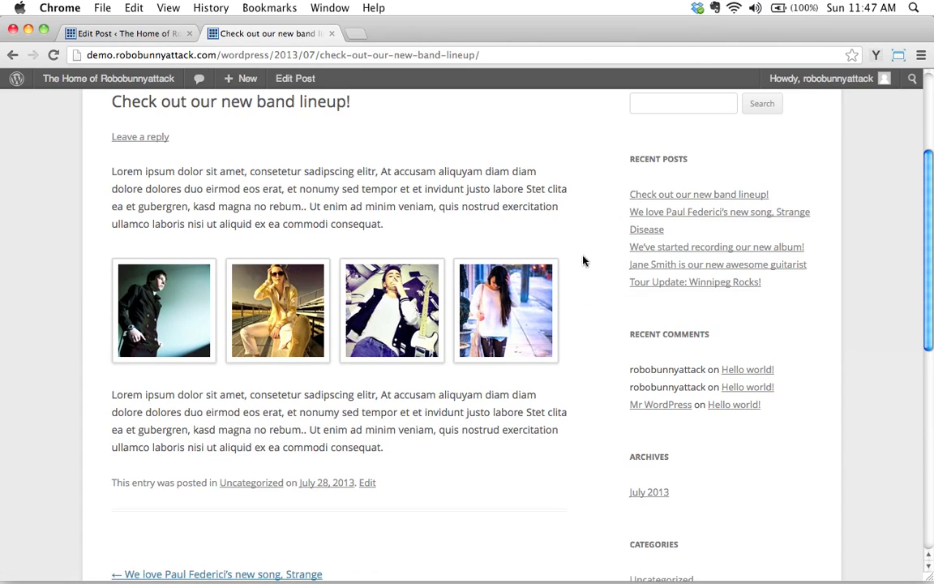
pyautogui.scroll(-2, 577, 275)
pyautogui.scroll(-1, 309, 264)
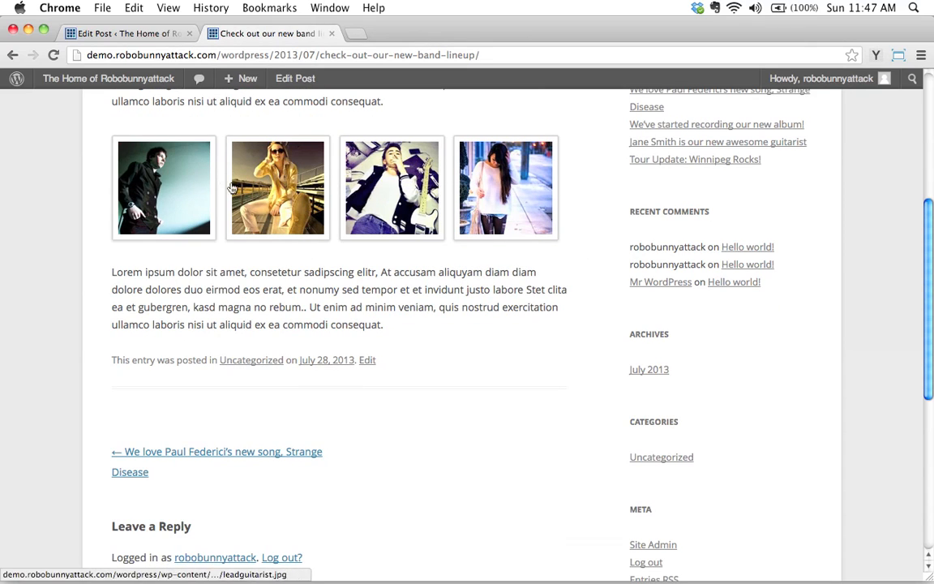
pyautogui.scroll(2, 406, 325)
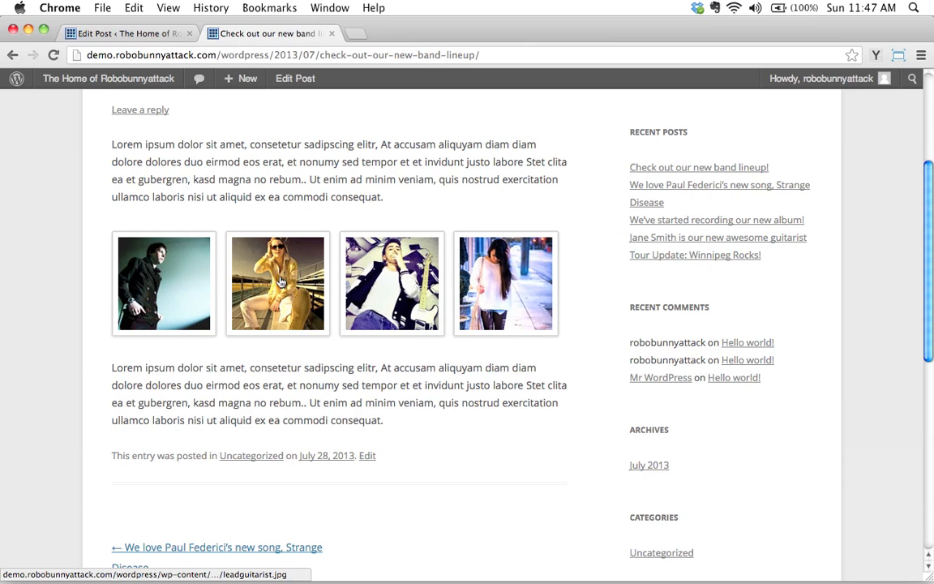
# Step: View the lead guitarist's gallery photo at full size, return to the post, and look over the gallery
pyautogui.click(254, 254)
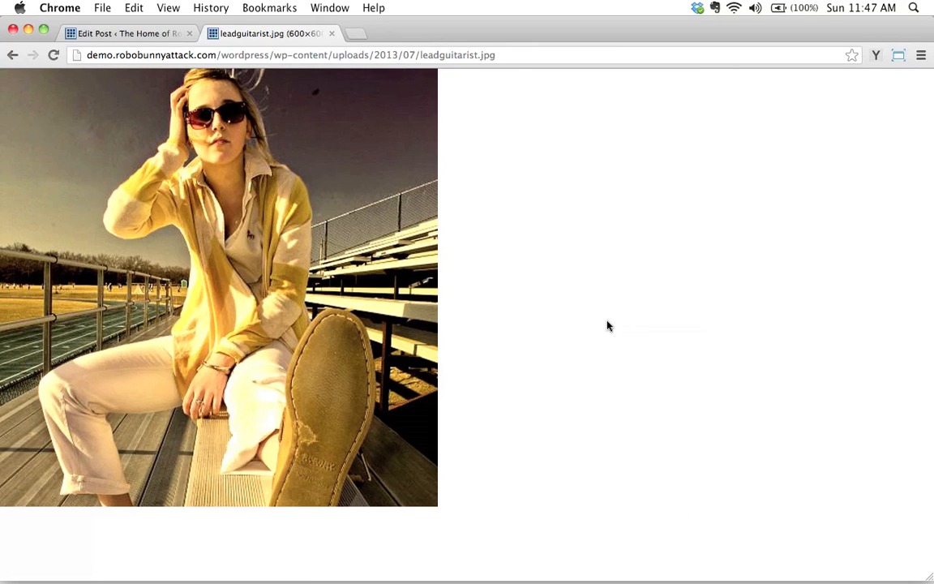
pyautogui.click(12, 55)
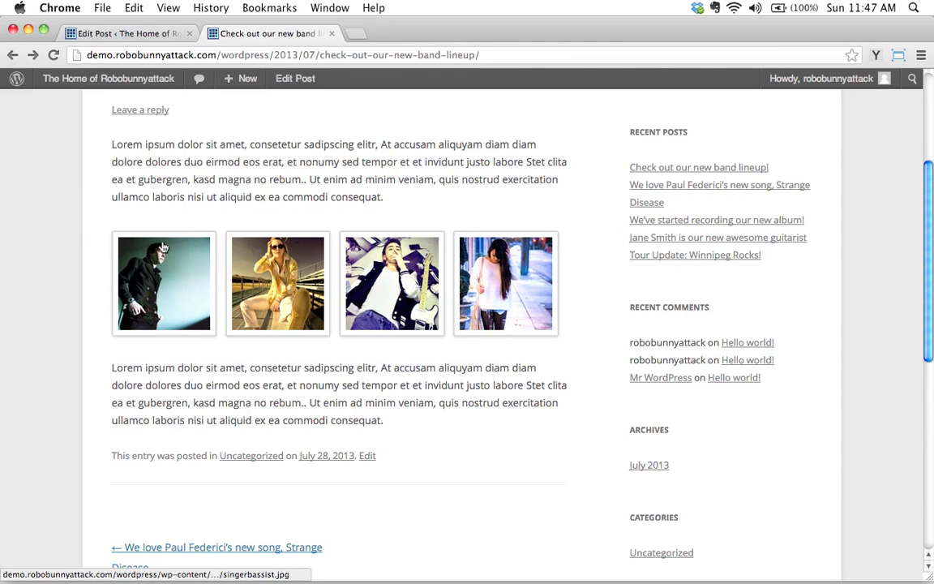
pyautogui.scroll(5, 381, 182)
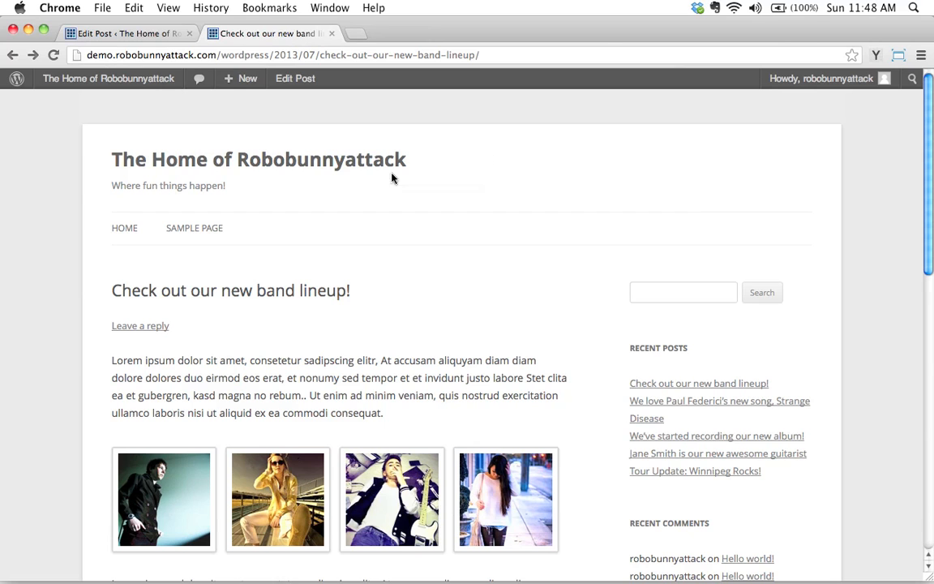
pyautogui.scroll(-3, 552, 349)
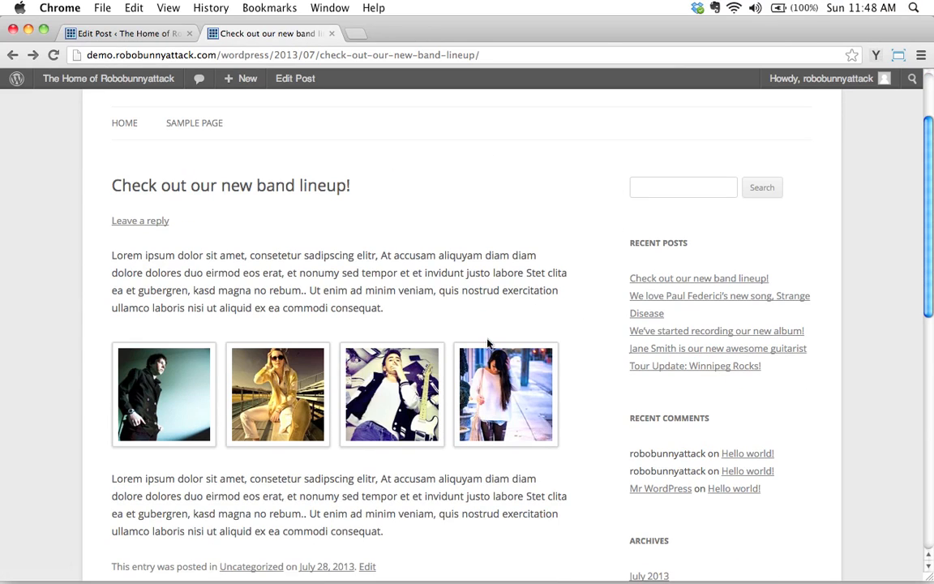